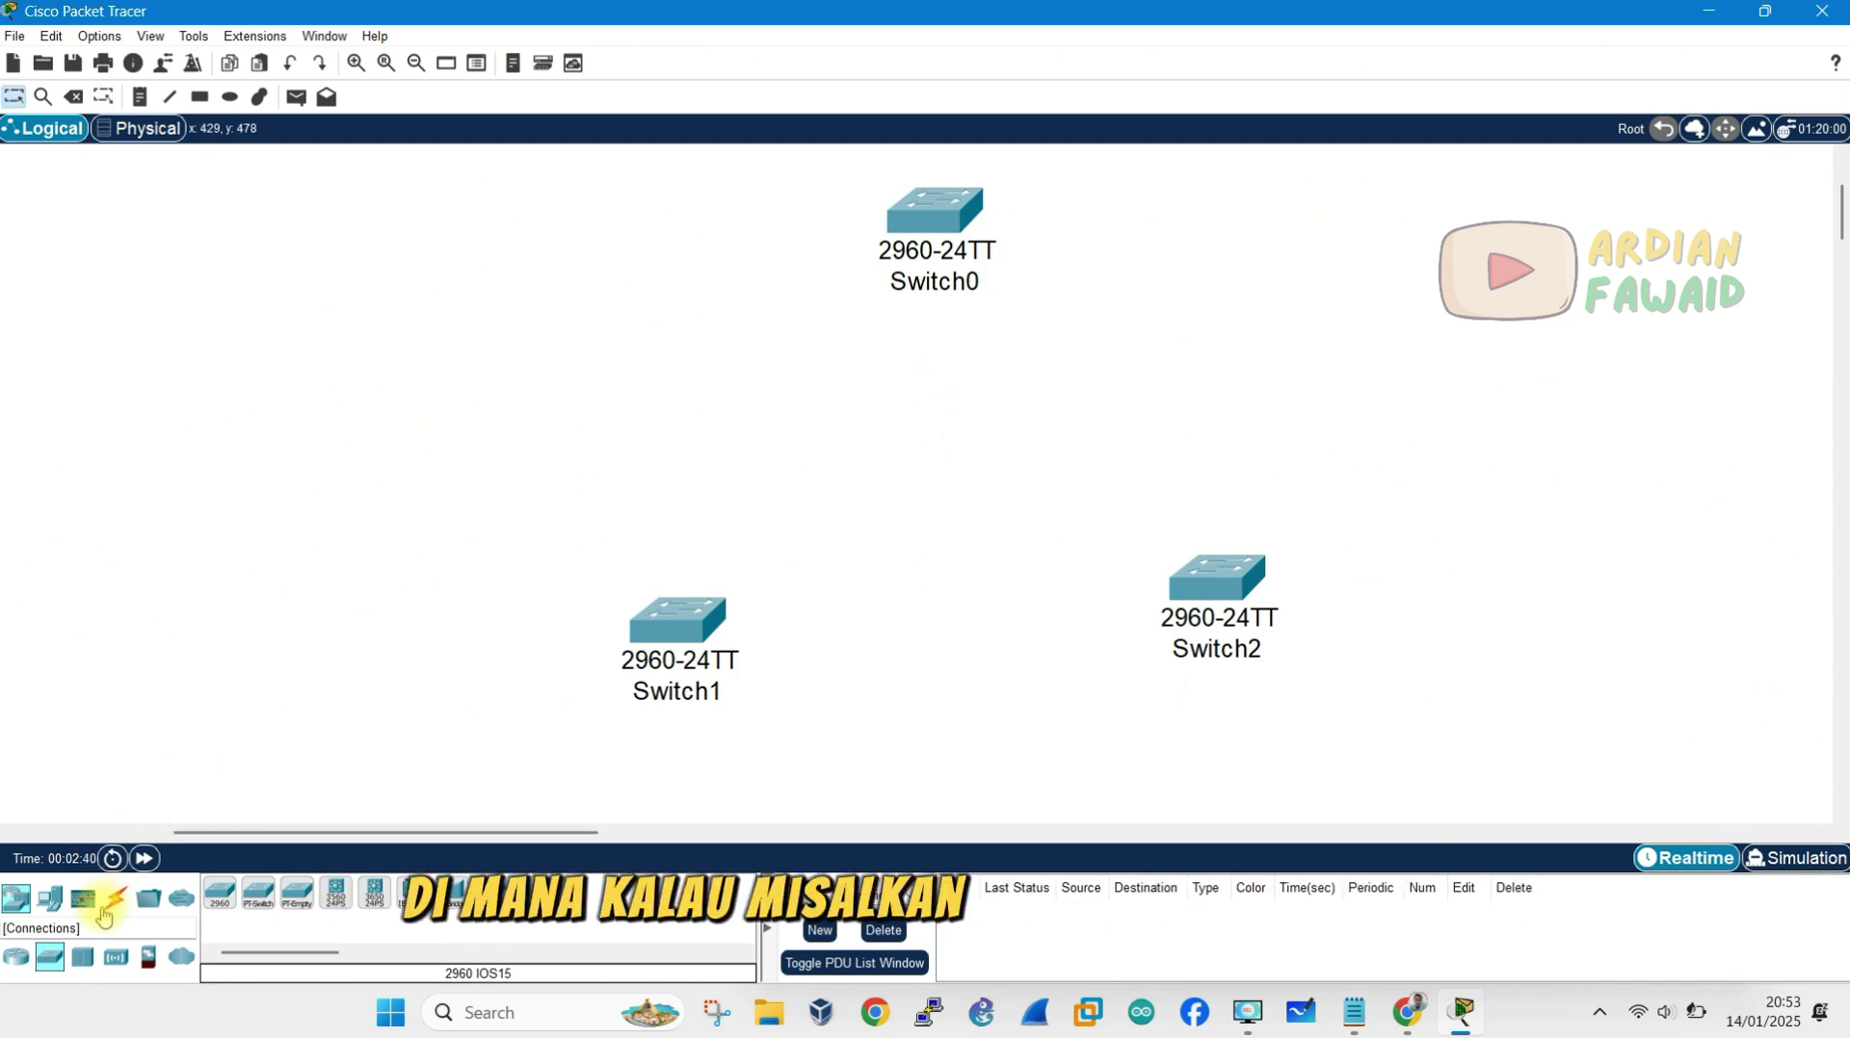
# Step: Cable Switch0, Switch1 and Switch2 into a triangle with automatically chosen connections and fast-forward the simulation time
pyautogui.click(108, 905)
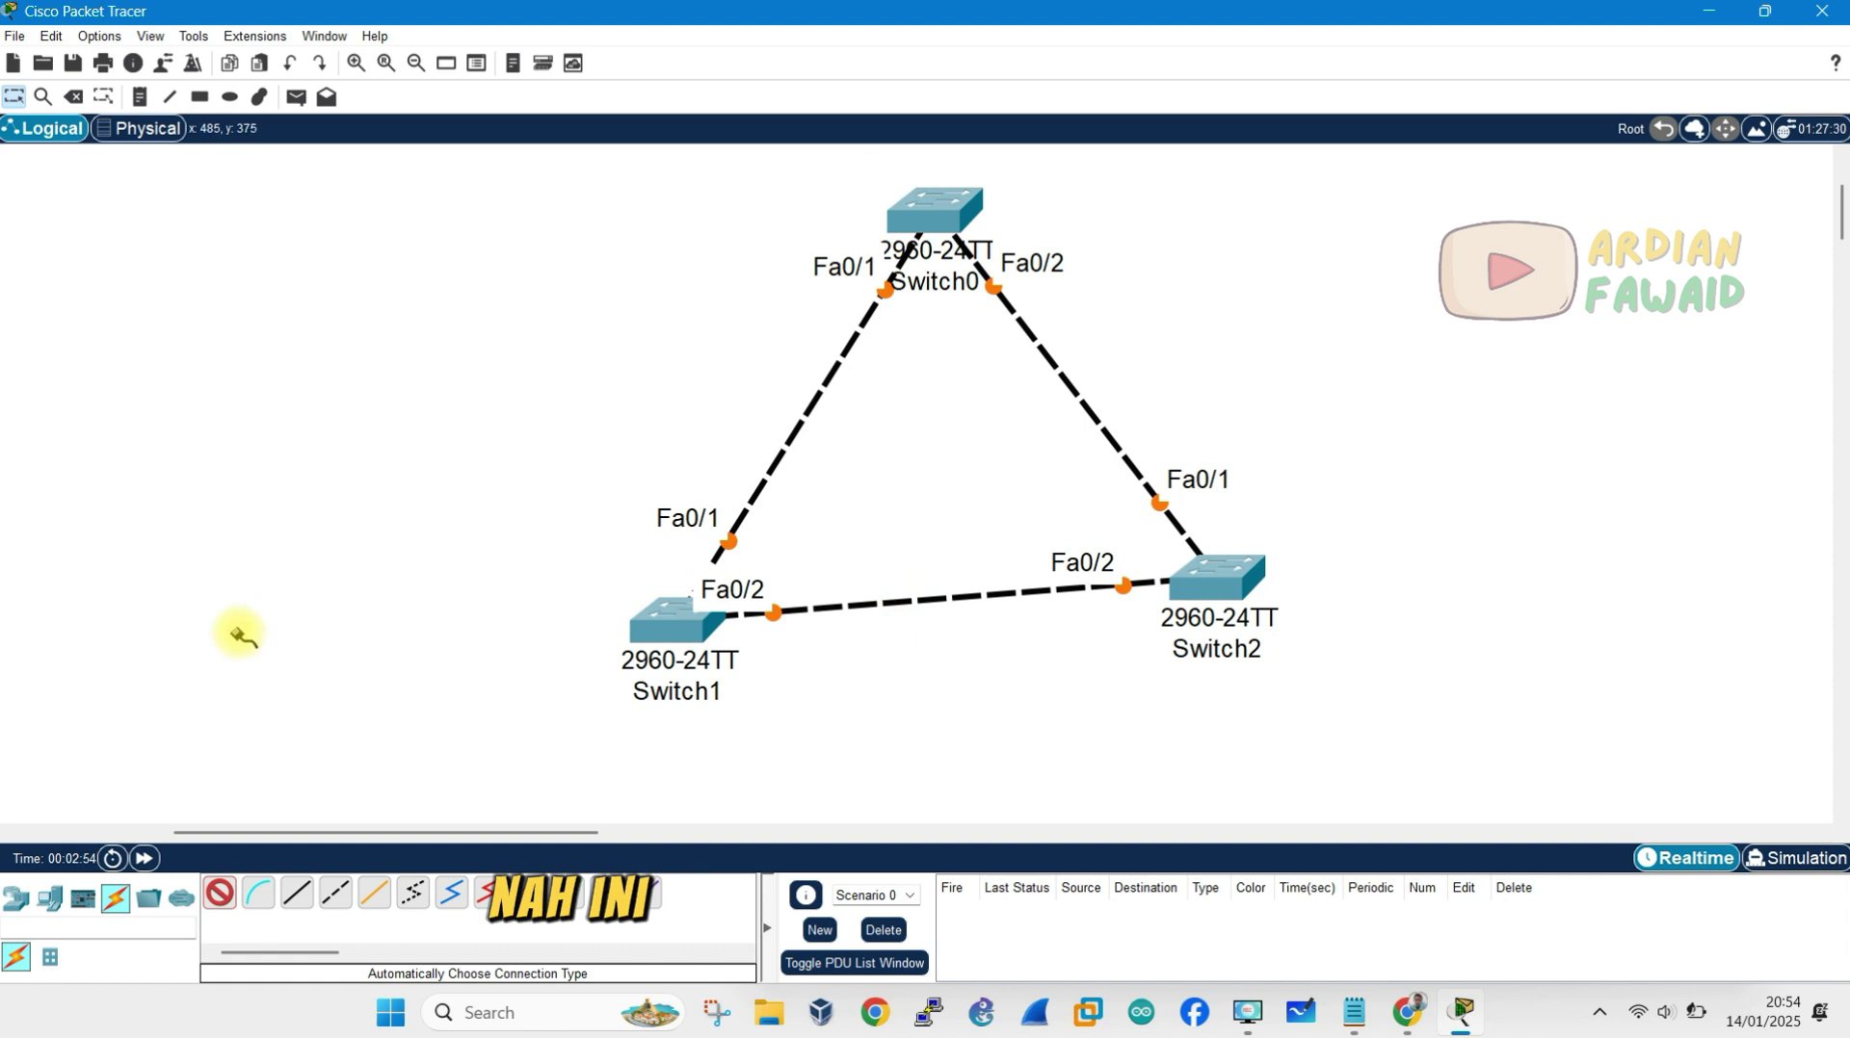
pyautogui.click(145, 858)
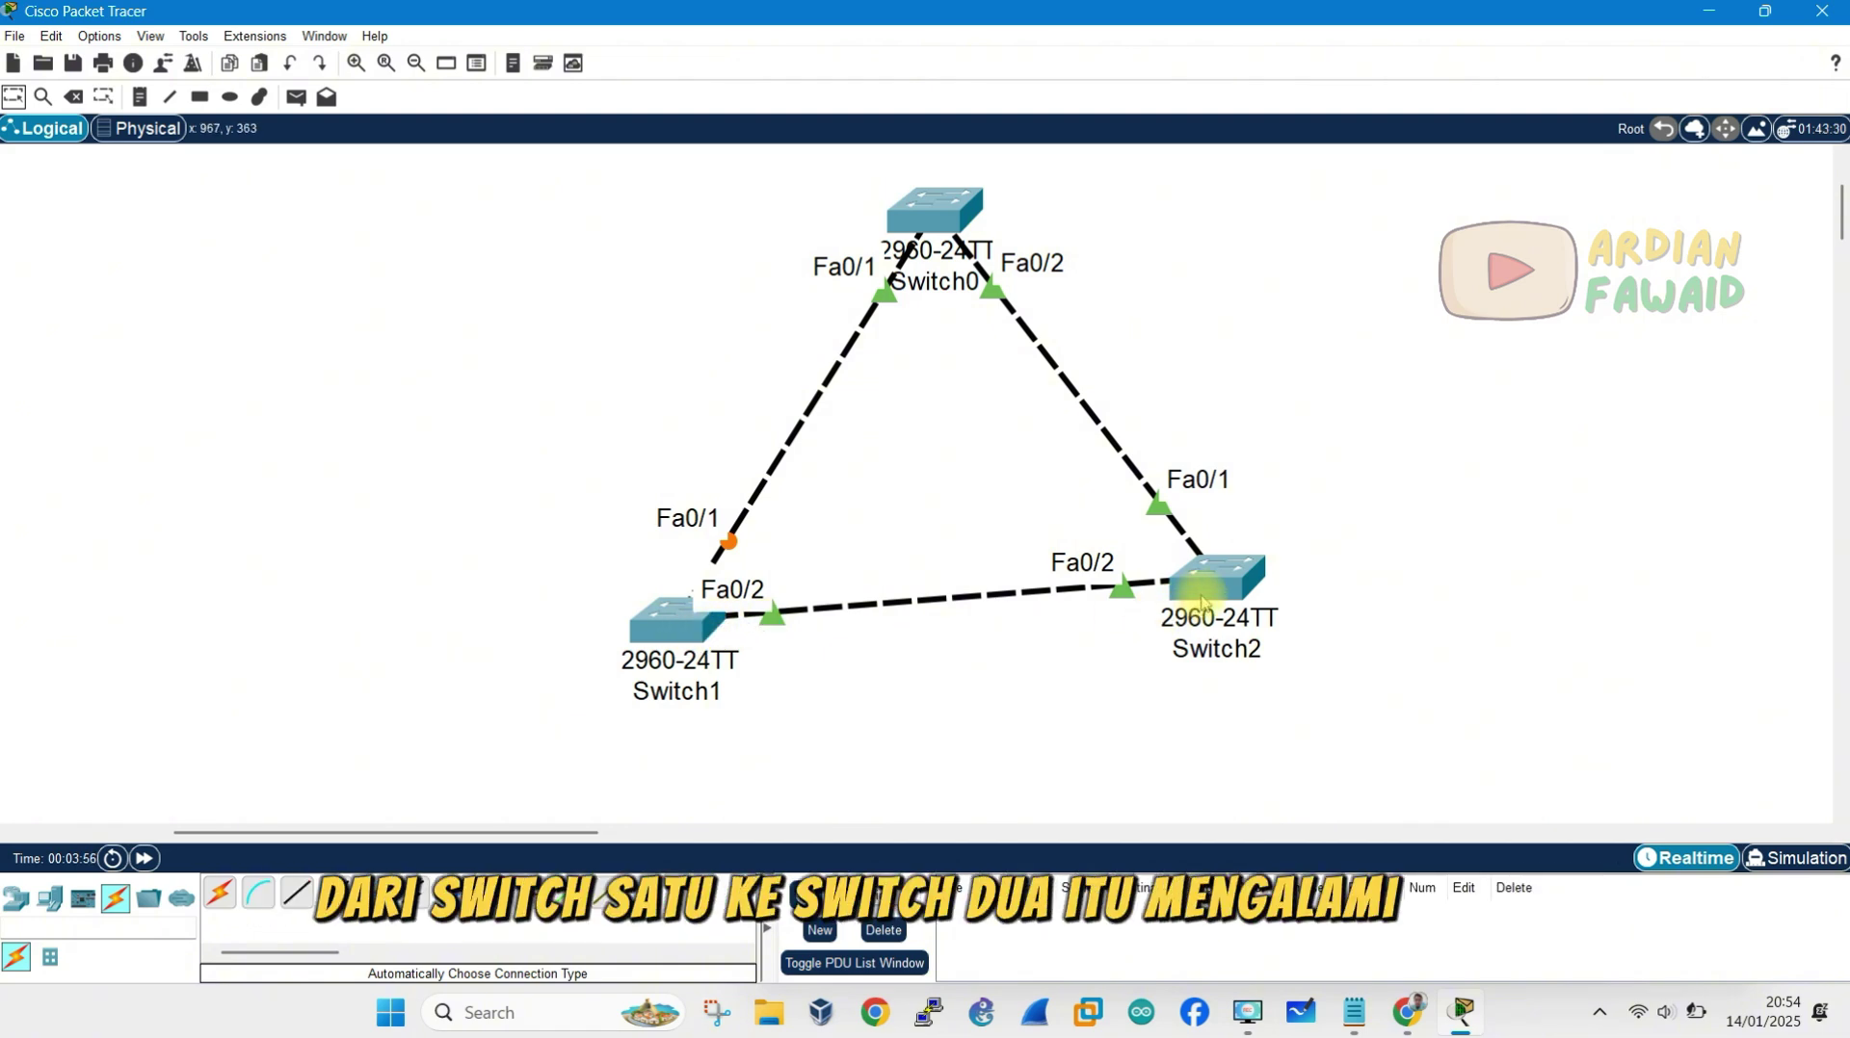
# Step: Delete the cable between Switch1 and Switch2 to test failover with the default spanning tree, and return to selection mode
pyautogui.moveTo(1201, 603)
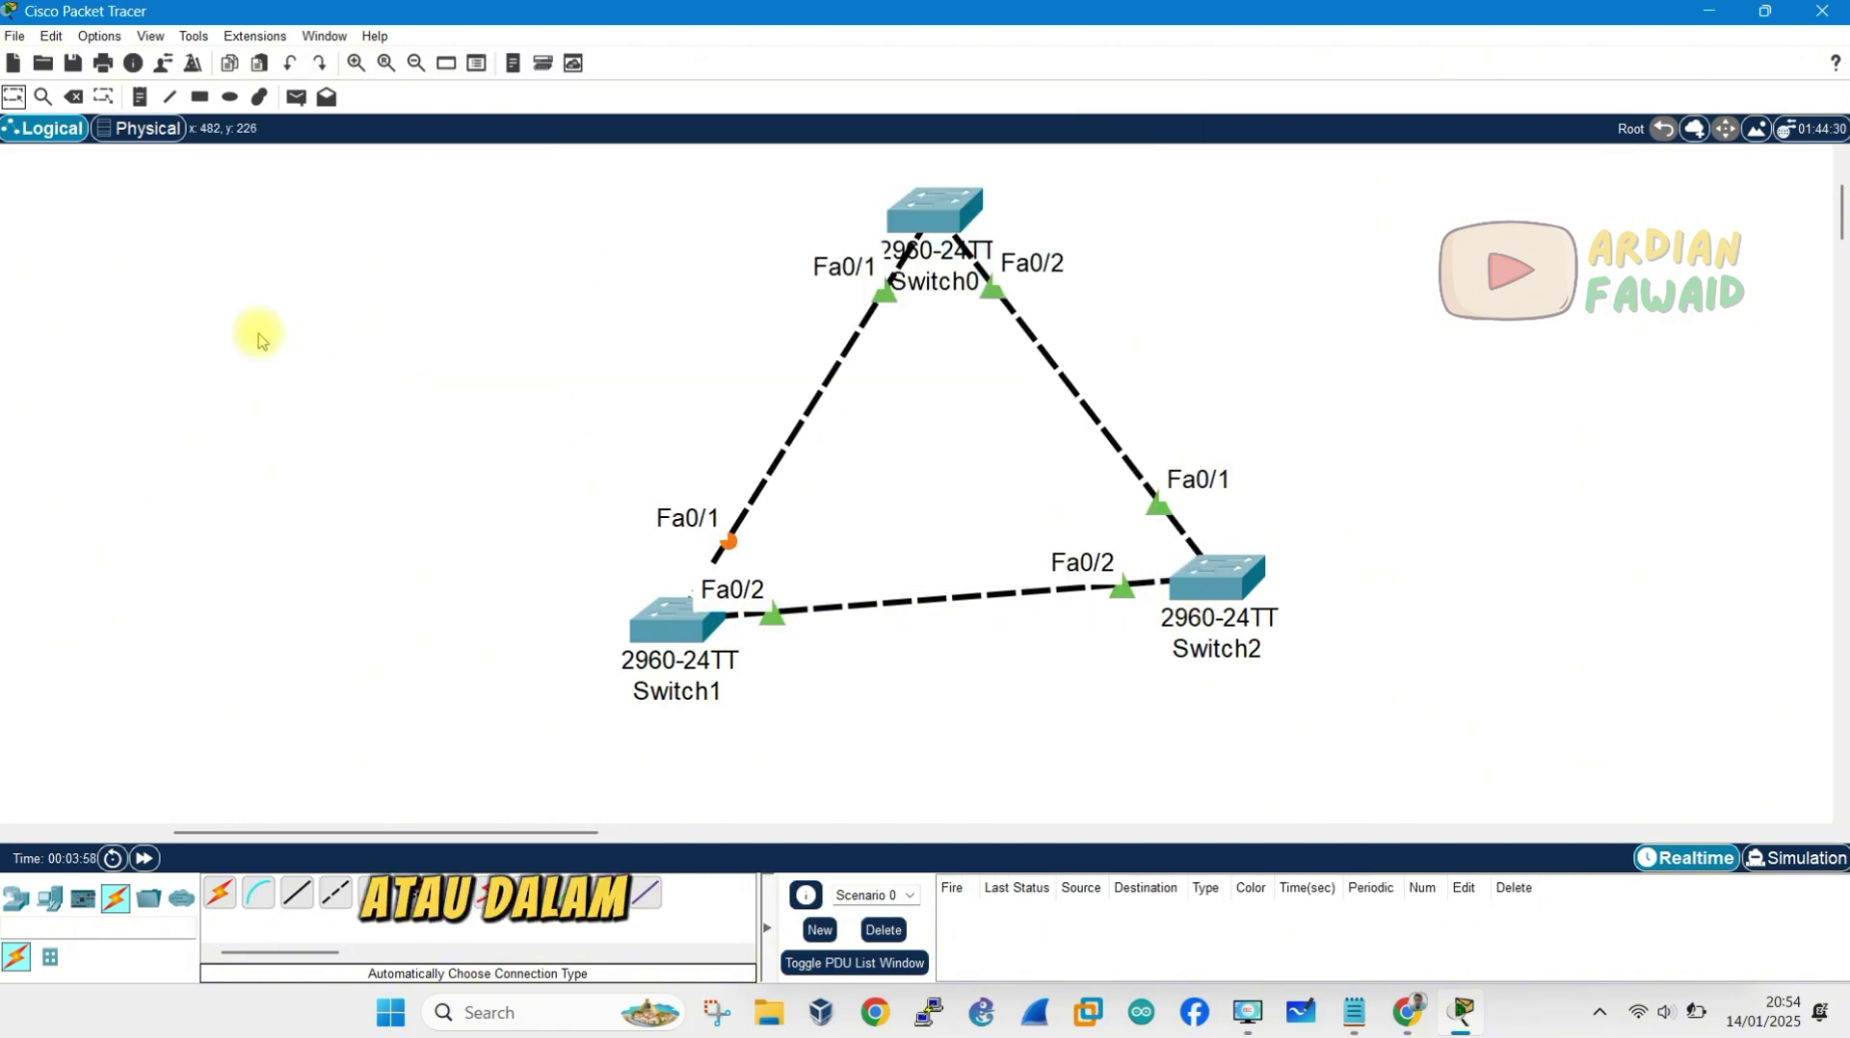
pyautogui.click(72, 98)
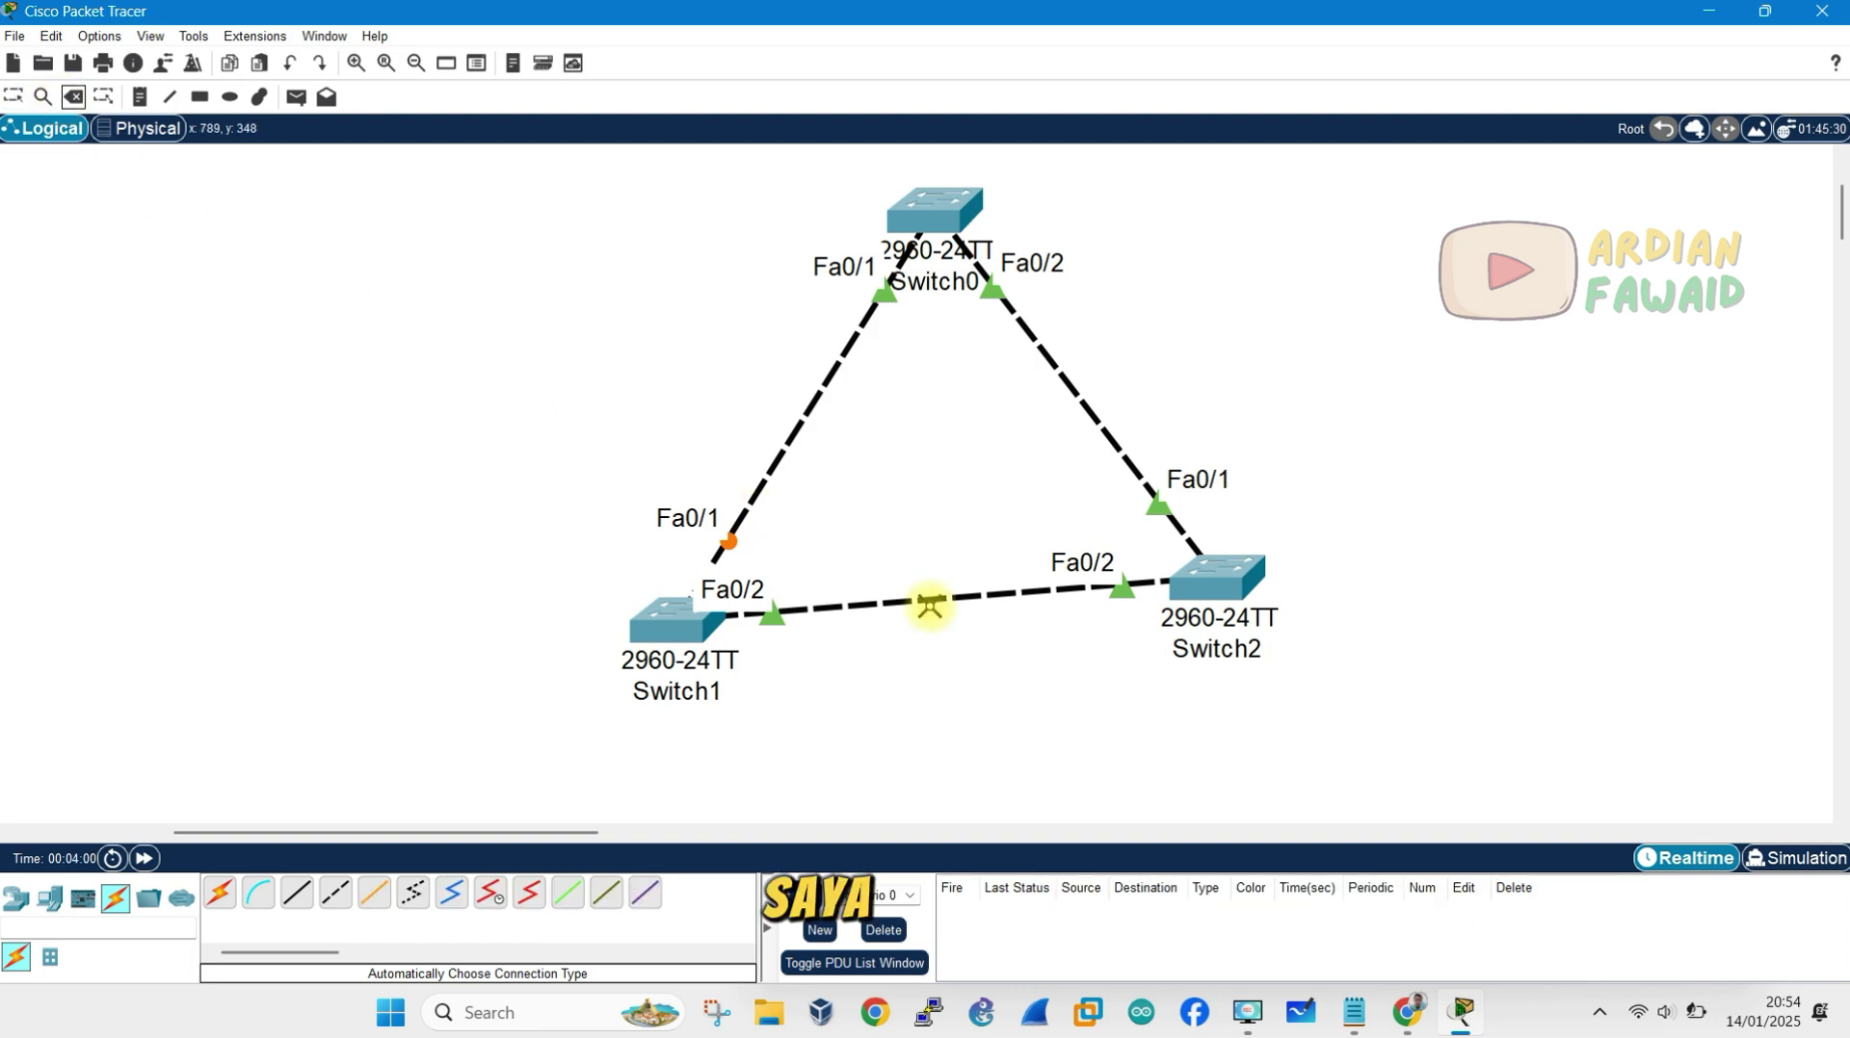
pyautogui.click(993, 594)
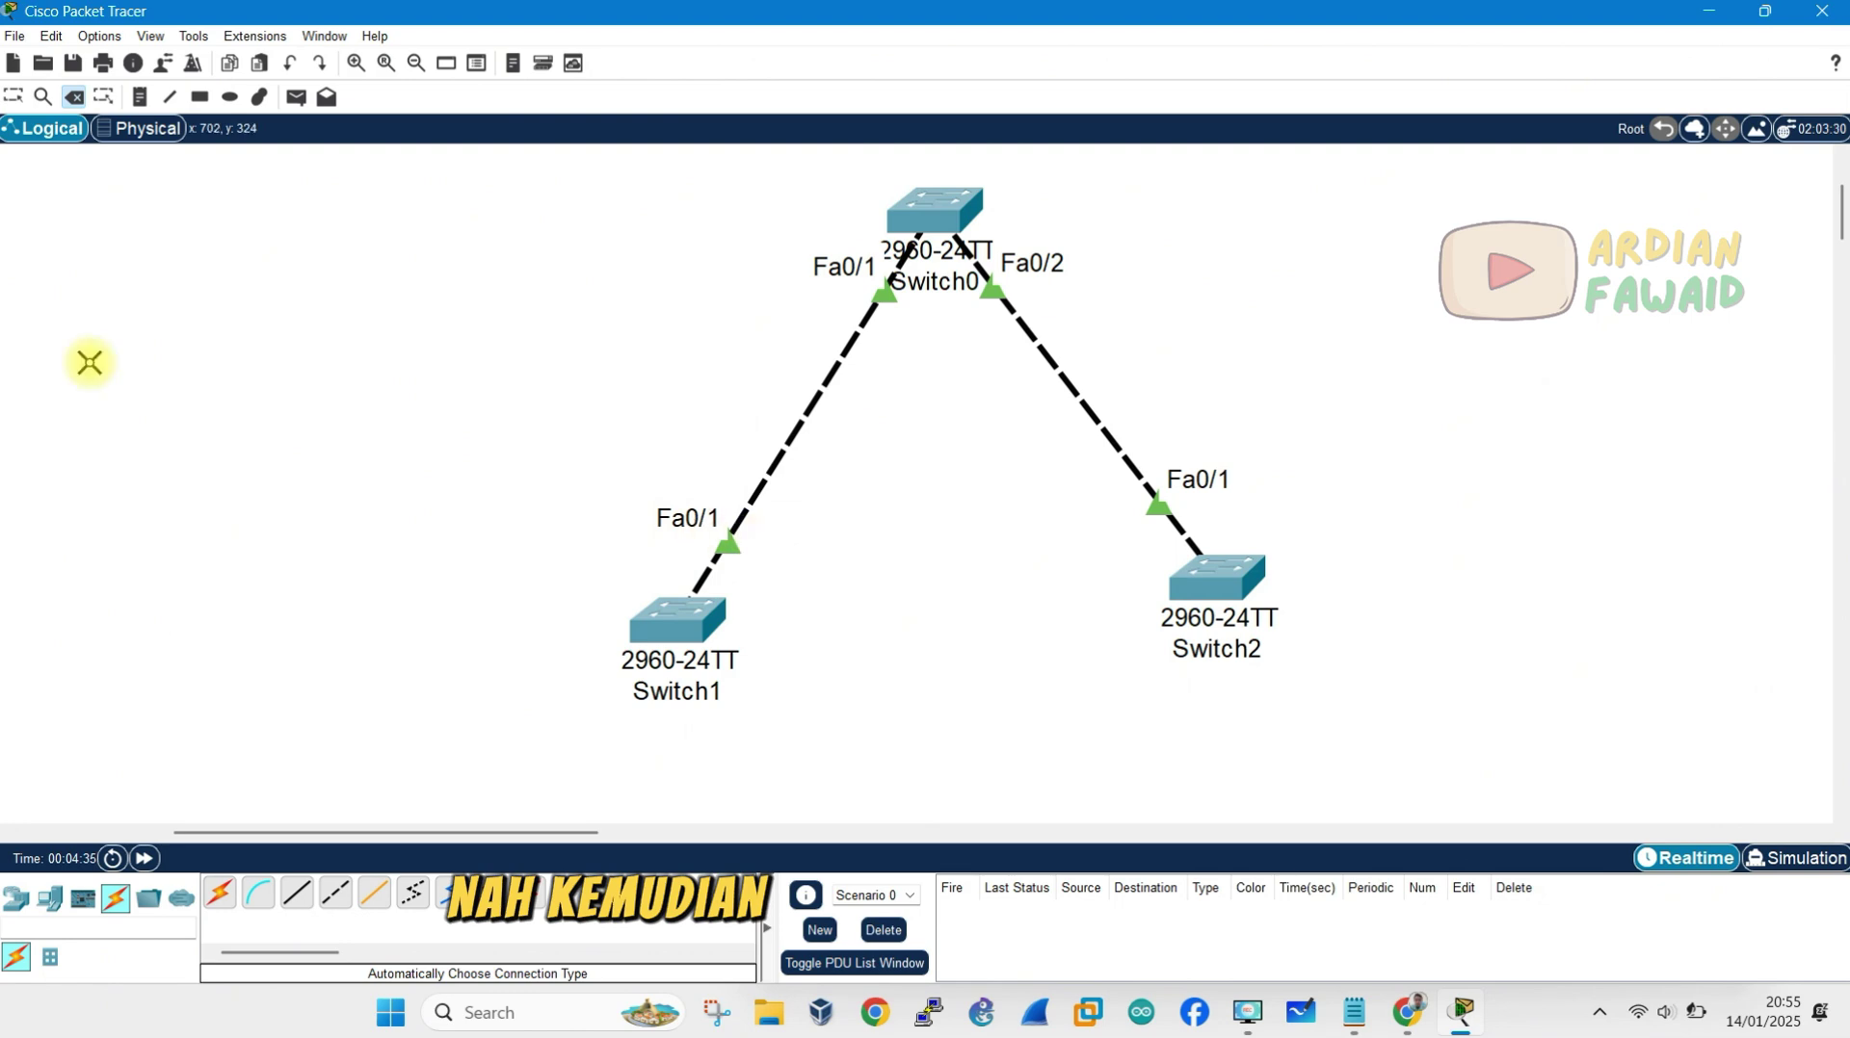
pyautogui.click(13, 96)
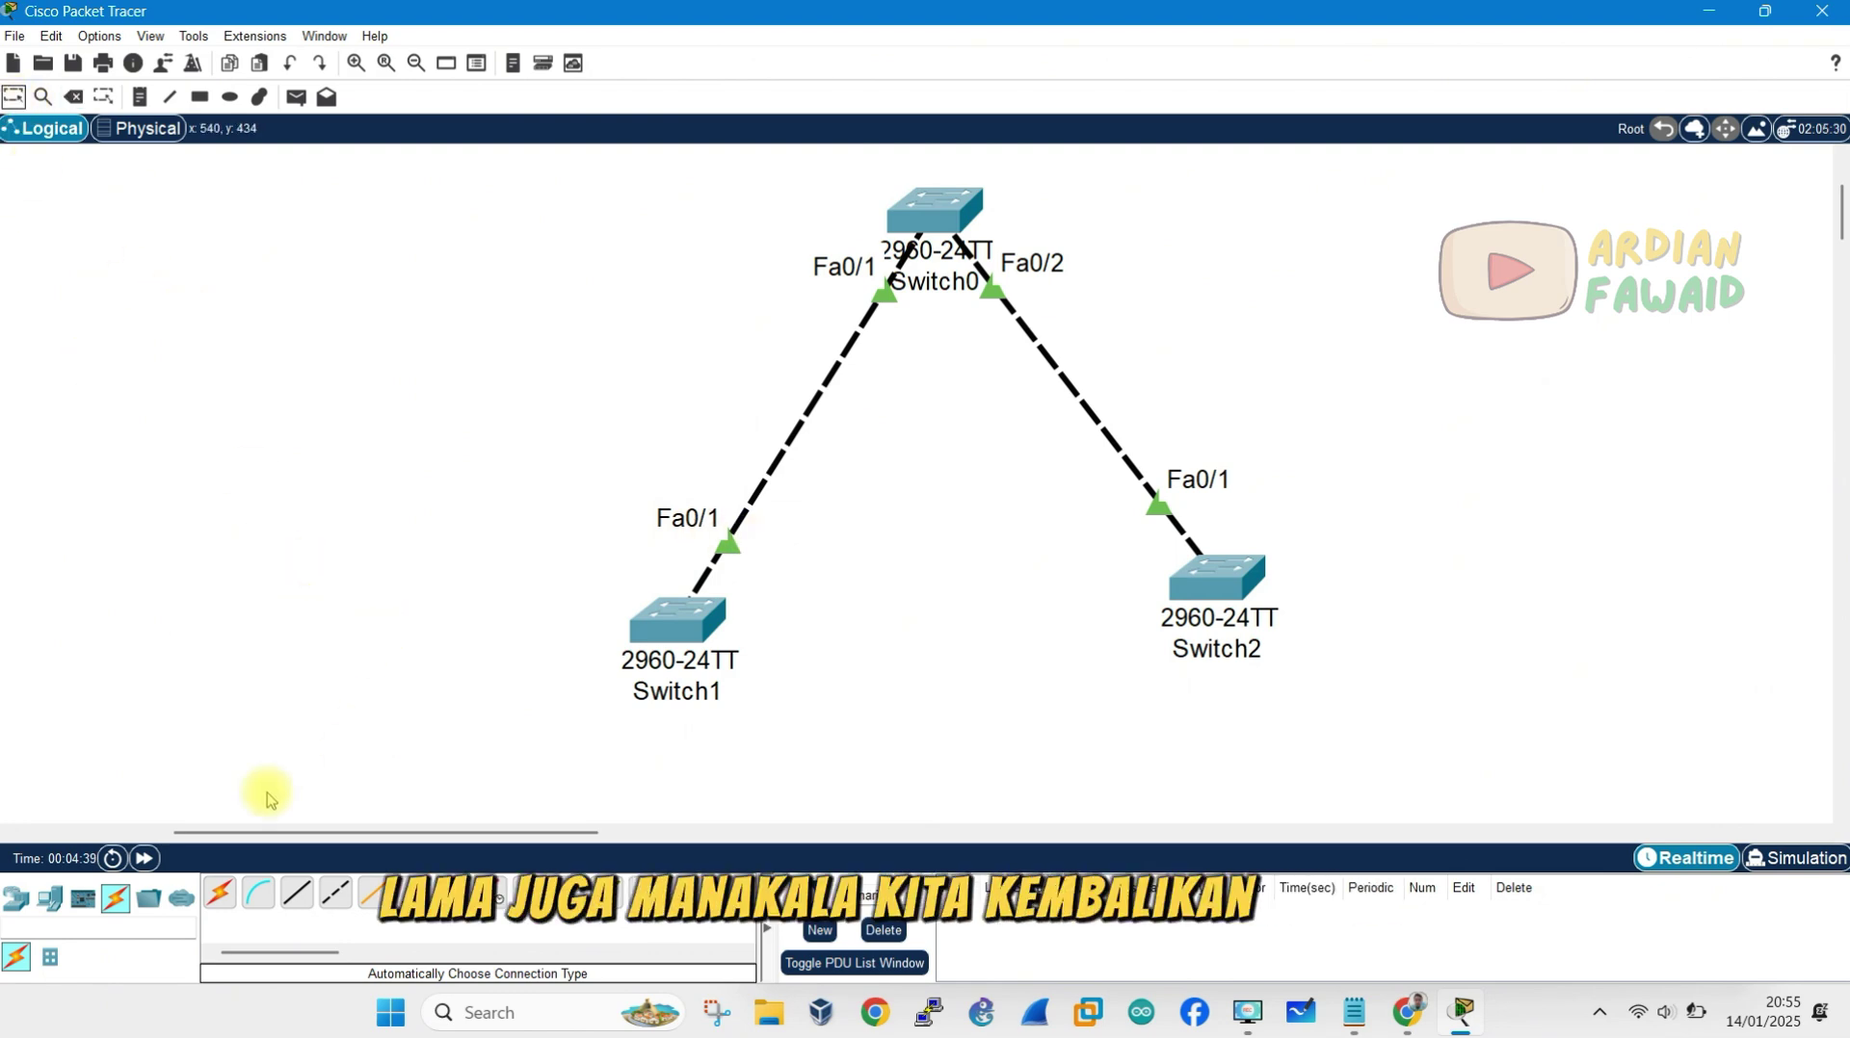
# Step: Reconnect Switch1 to Switch2 with an automatically chosen cable
pyautogui.click(219, 896)
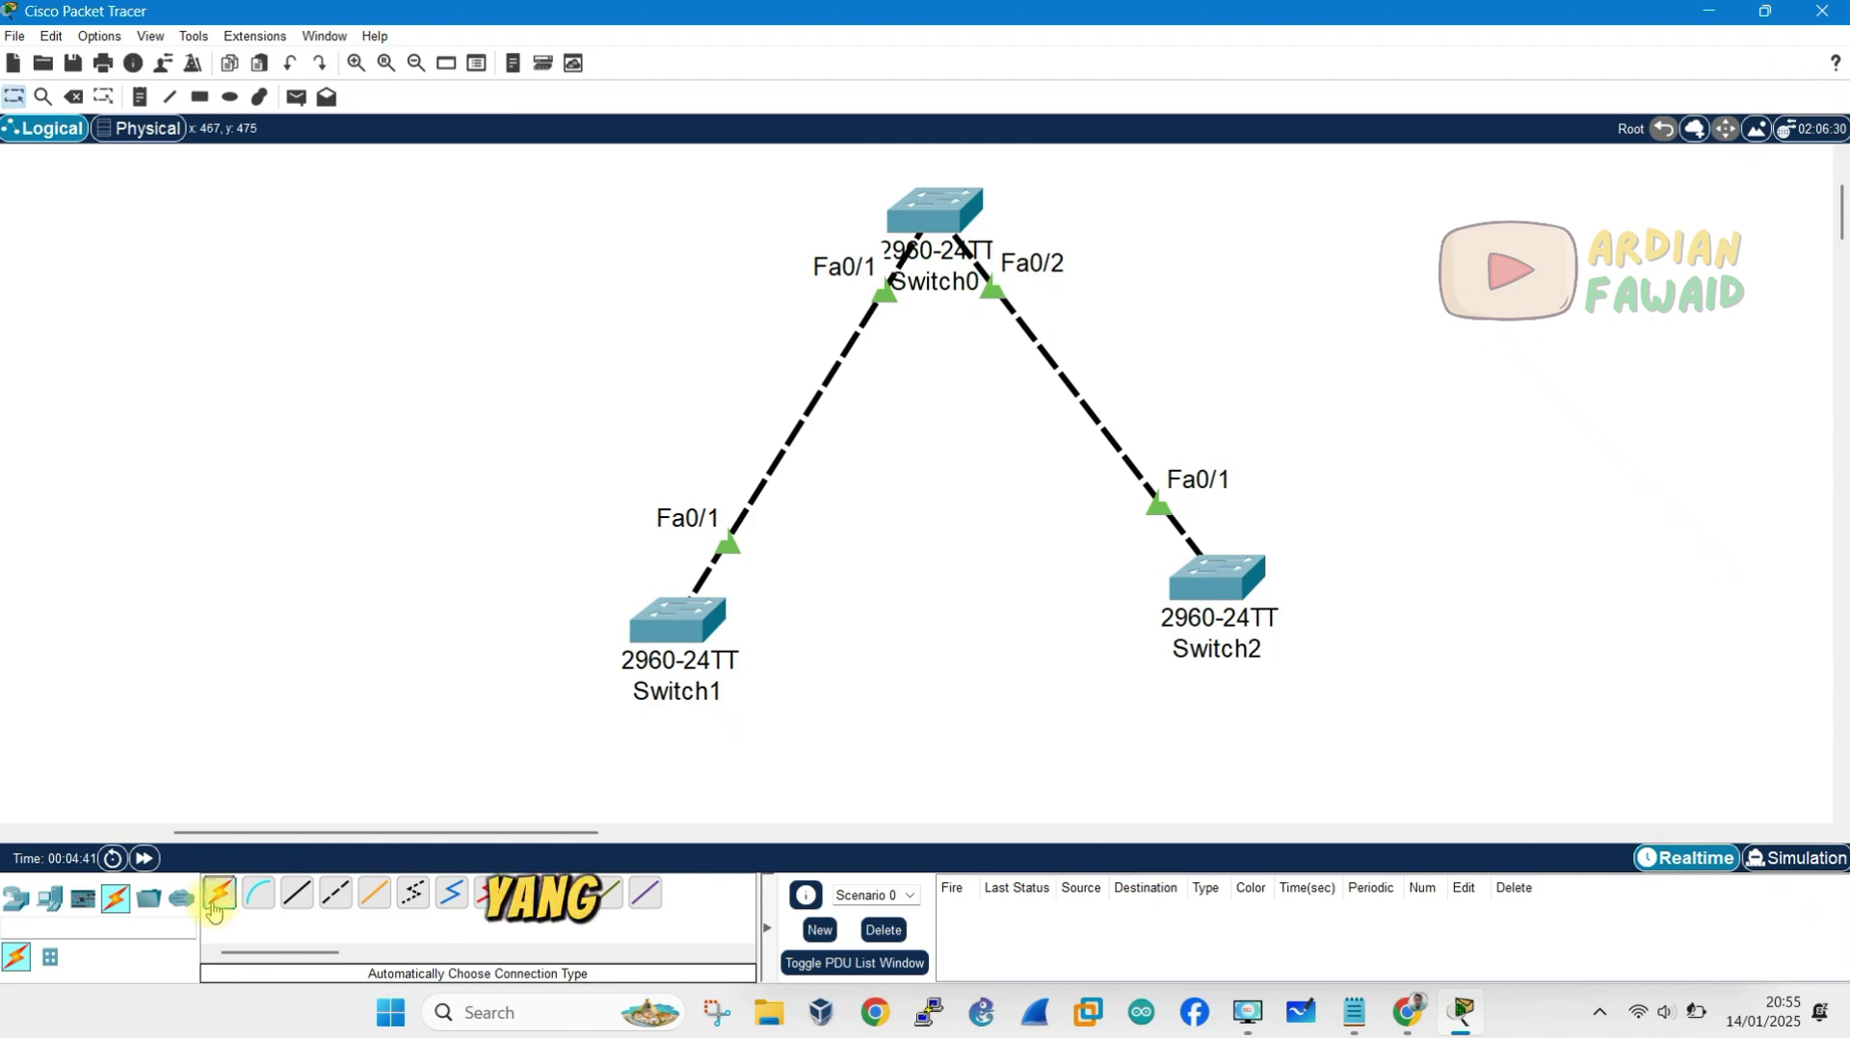
pyautogui.click(692, 621)
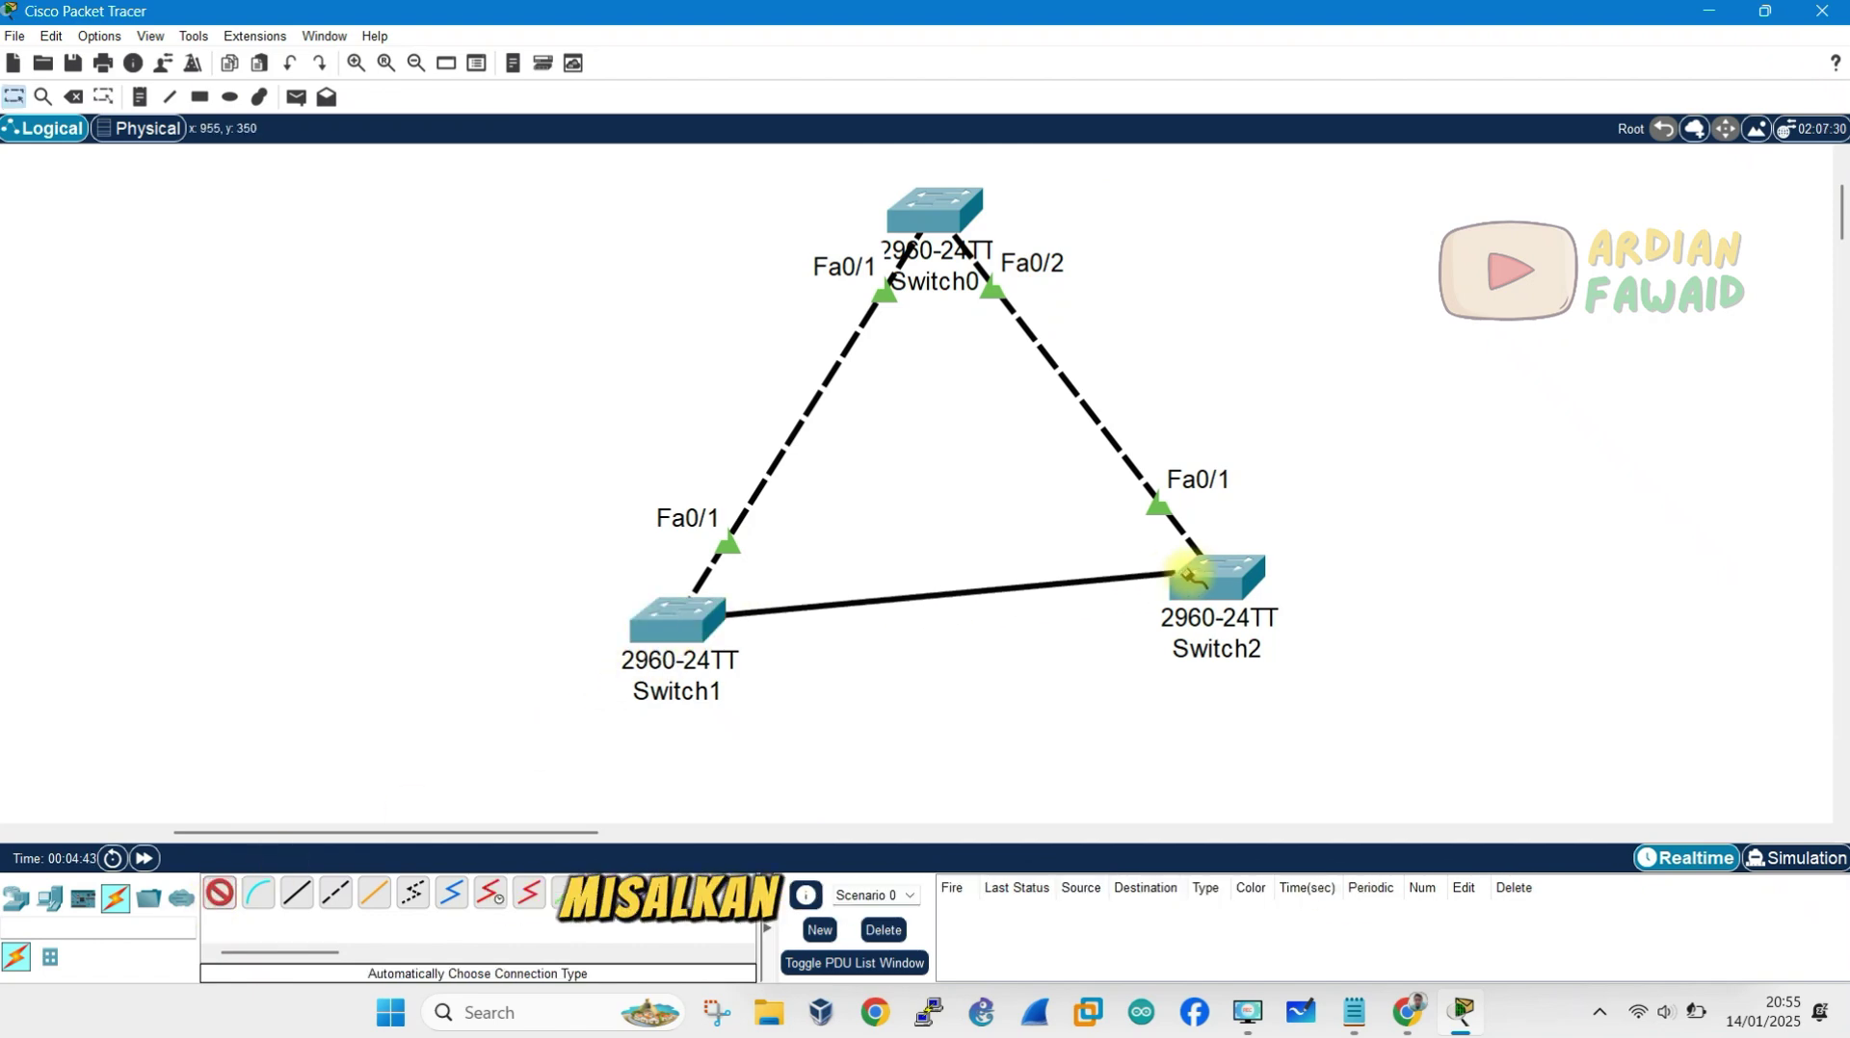
pyautogui.click(1222, 576)
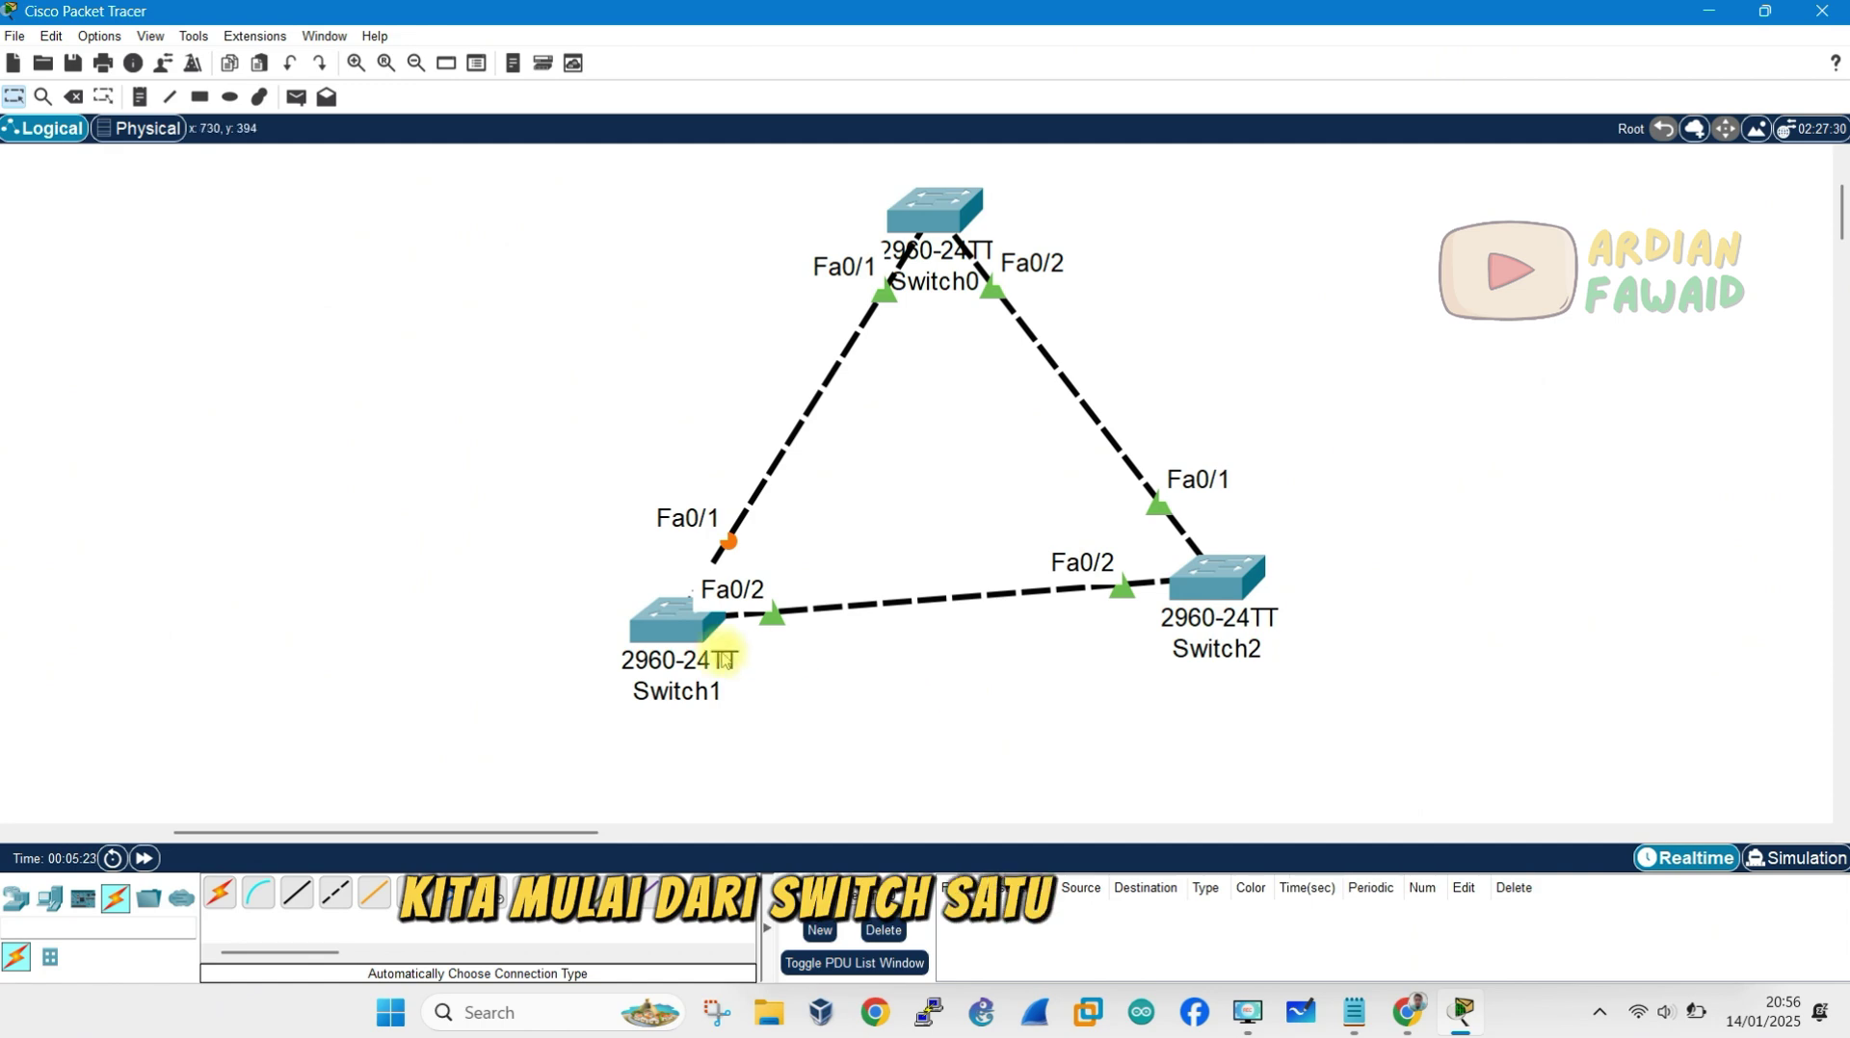
# Step: Open Switch1's command line beside the topology and enter global configuration mode with en and conf ter
pyautogui.click(664, 627)
pyautogui.hscroll(5, 429, 424)
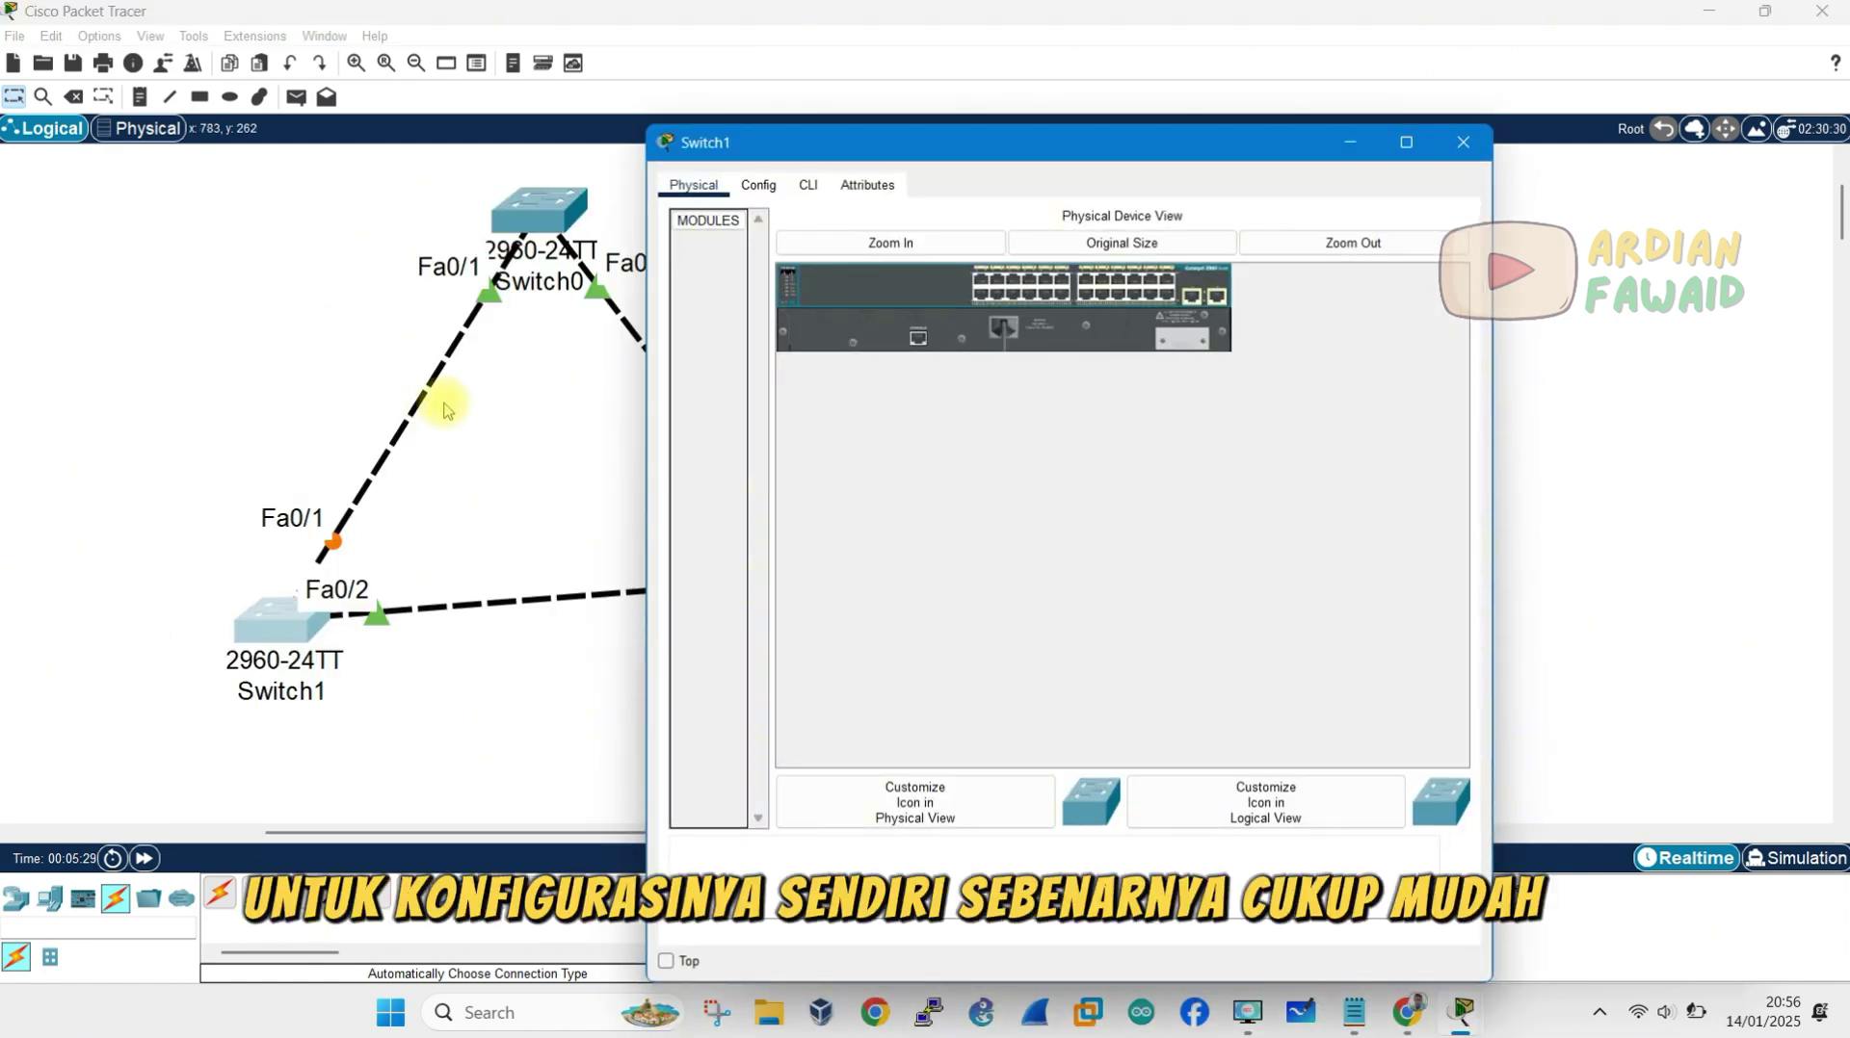
pyautogui.hscroll(2, 445, 407)
pyautogui.moveTo(863, 138); pyautogui.dragTo(1054, 113)
pyautogui.click(1001, 162)
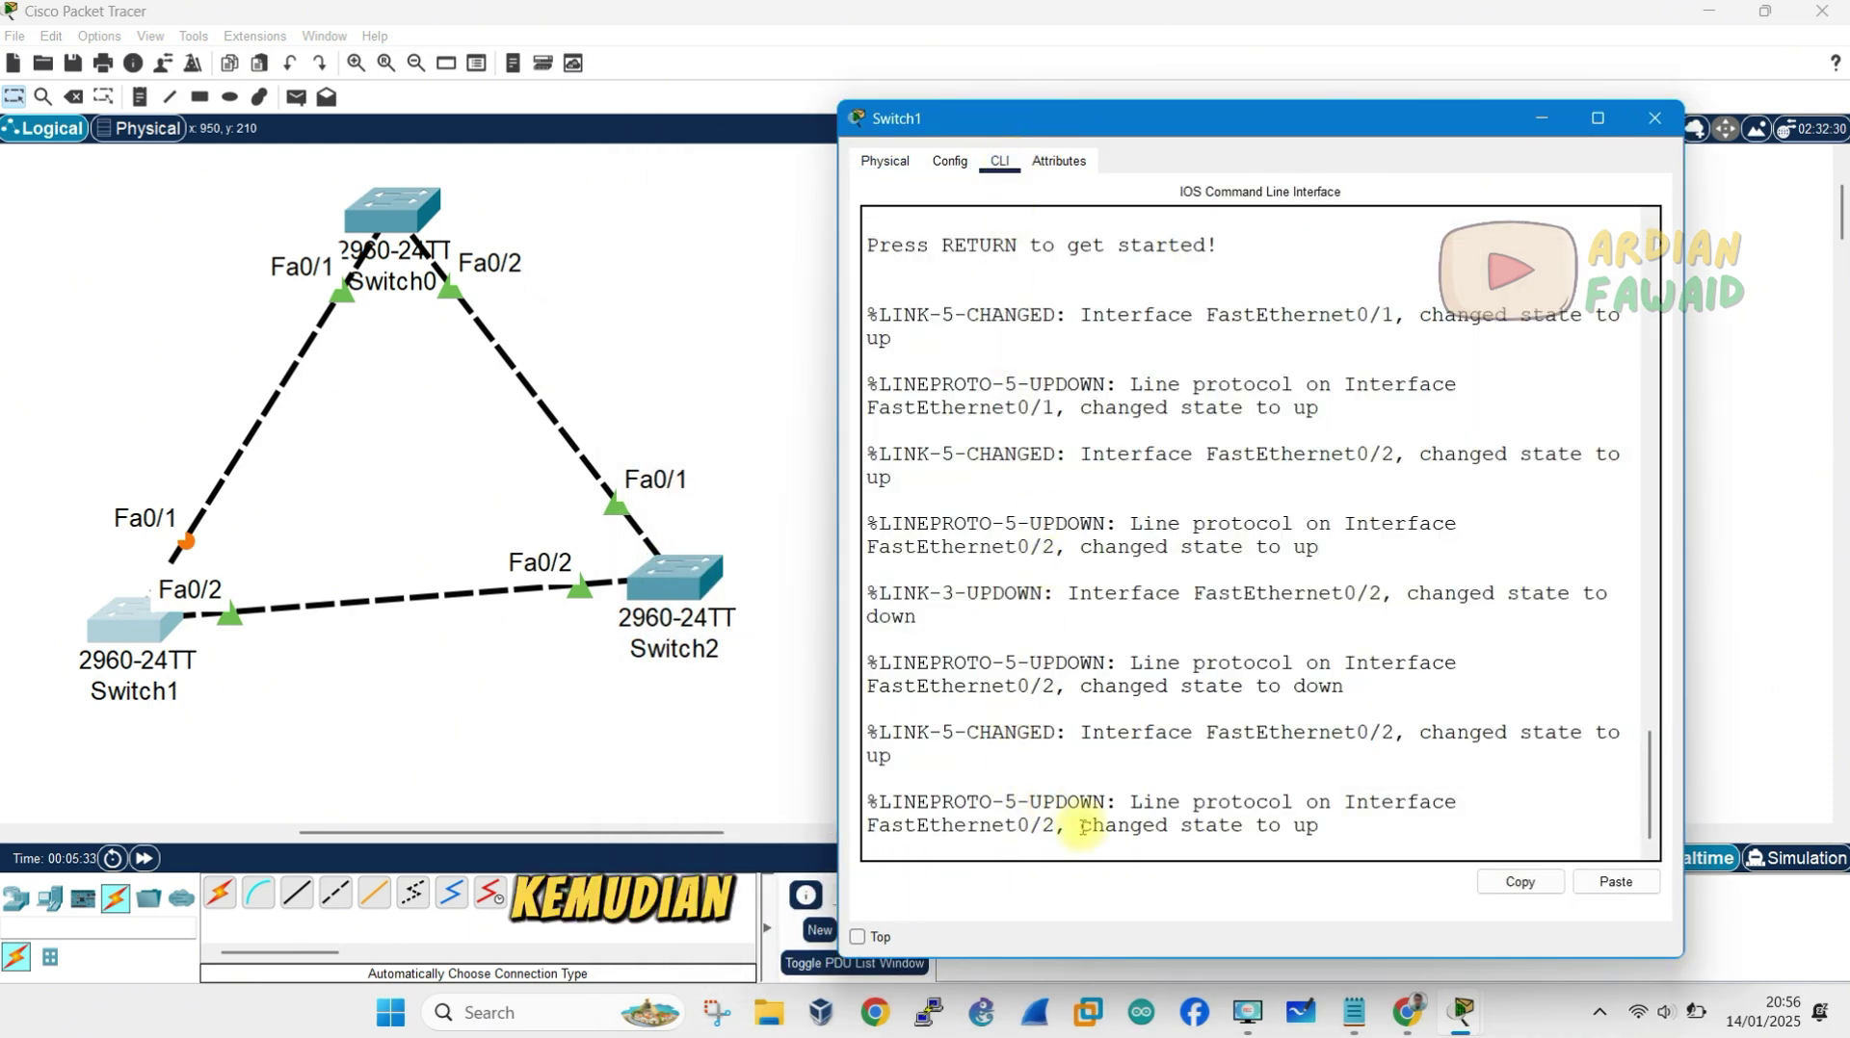
pyautogui.press('Return')
pyautogui.press('Return')
pyautogui.write('en')
pyautogui.press('Return')
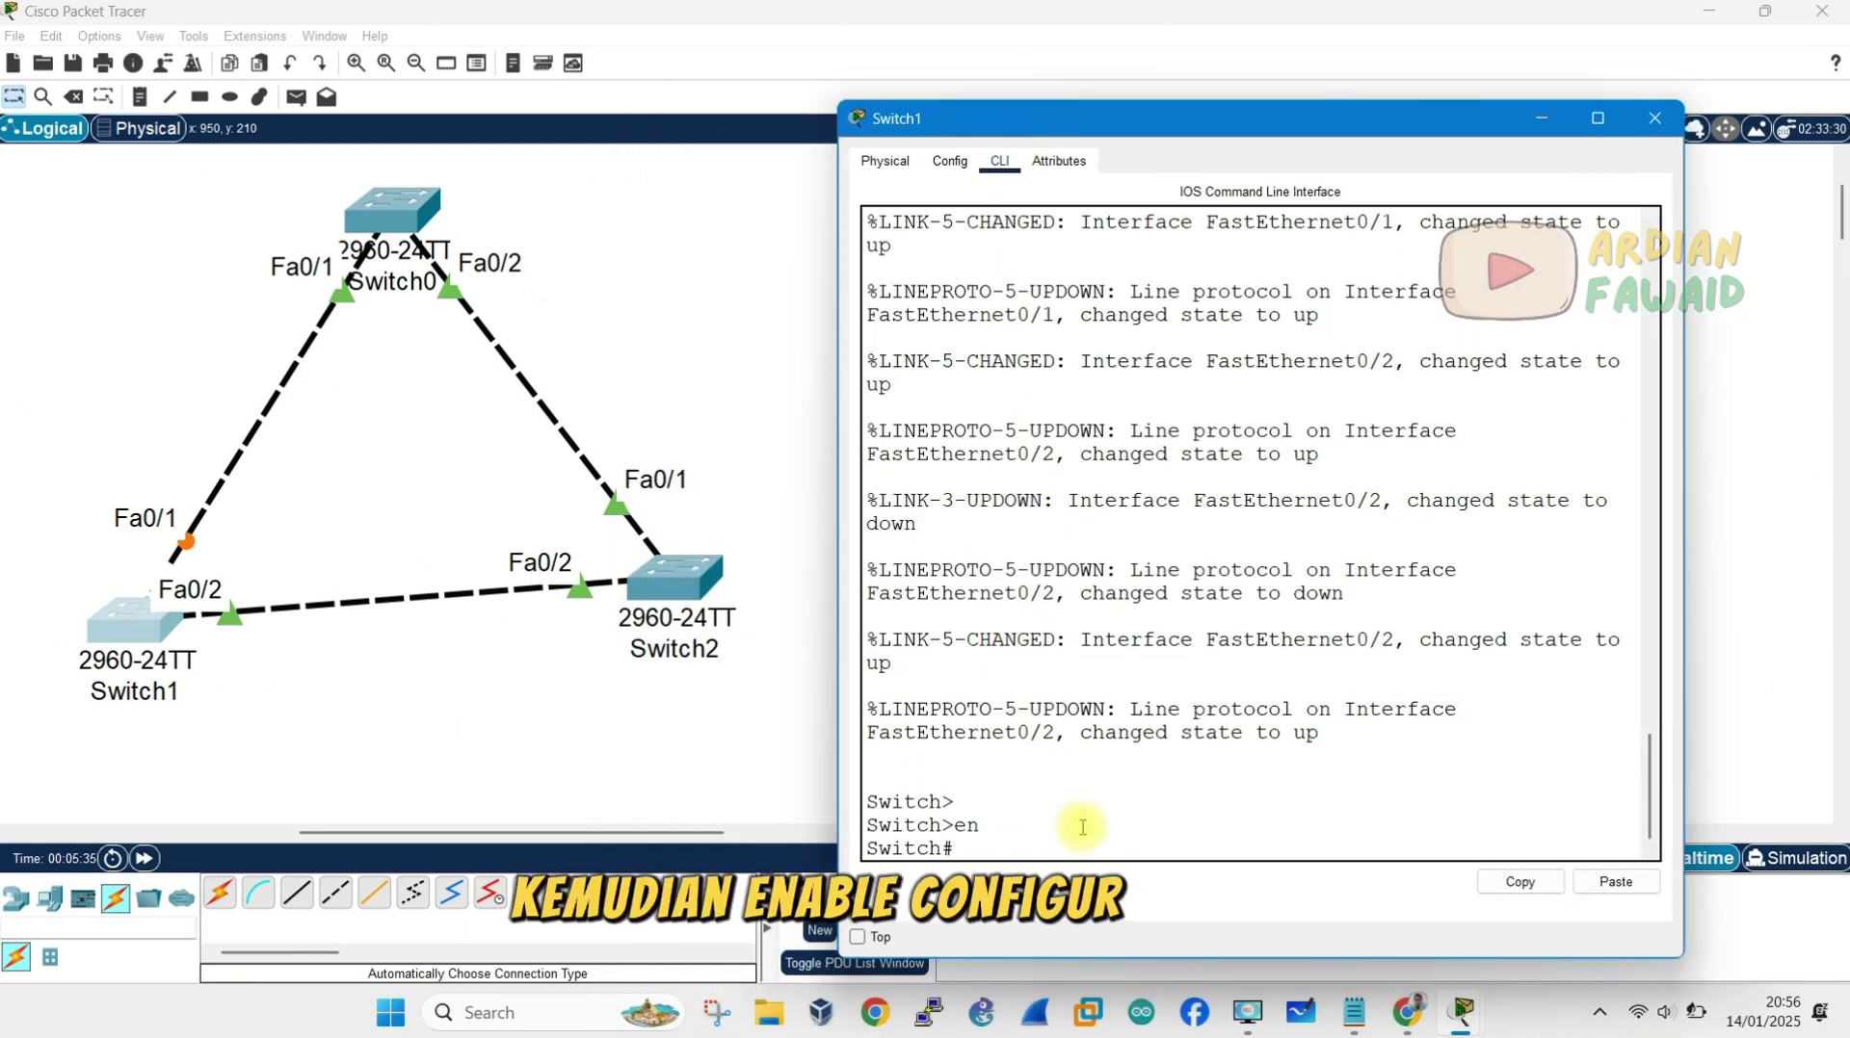
pyautogui.write('conf ter')
pyautogui.press('Return')
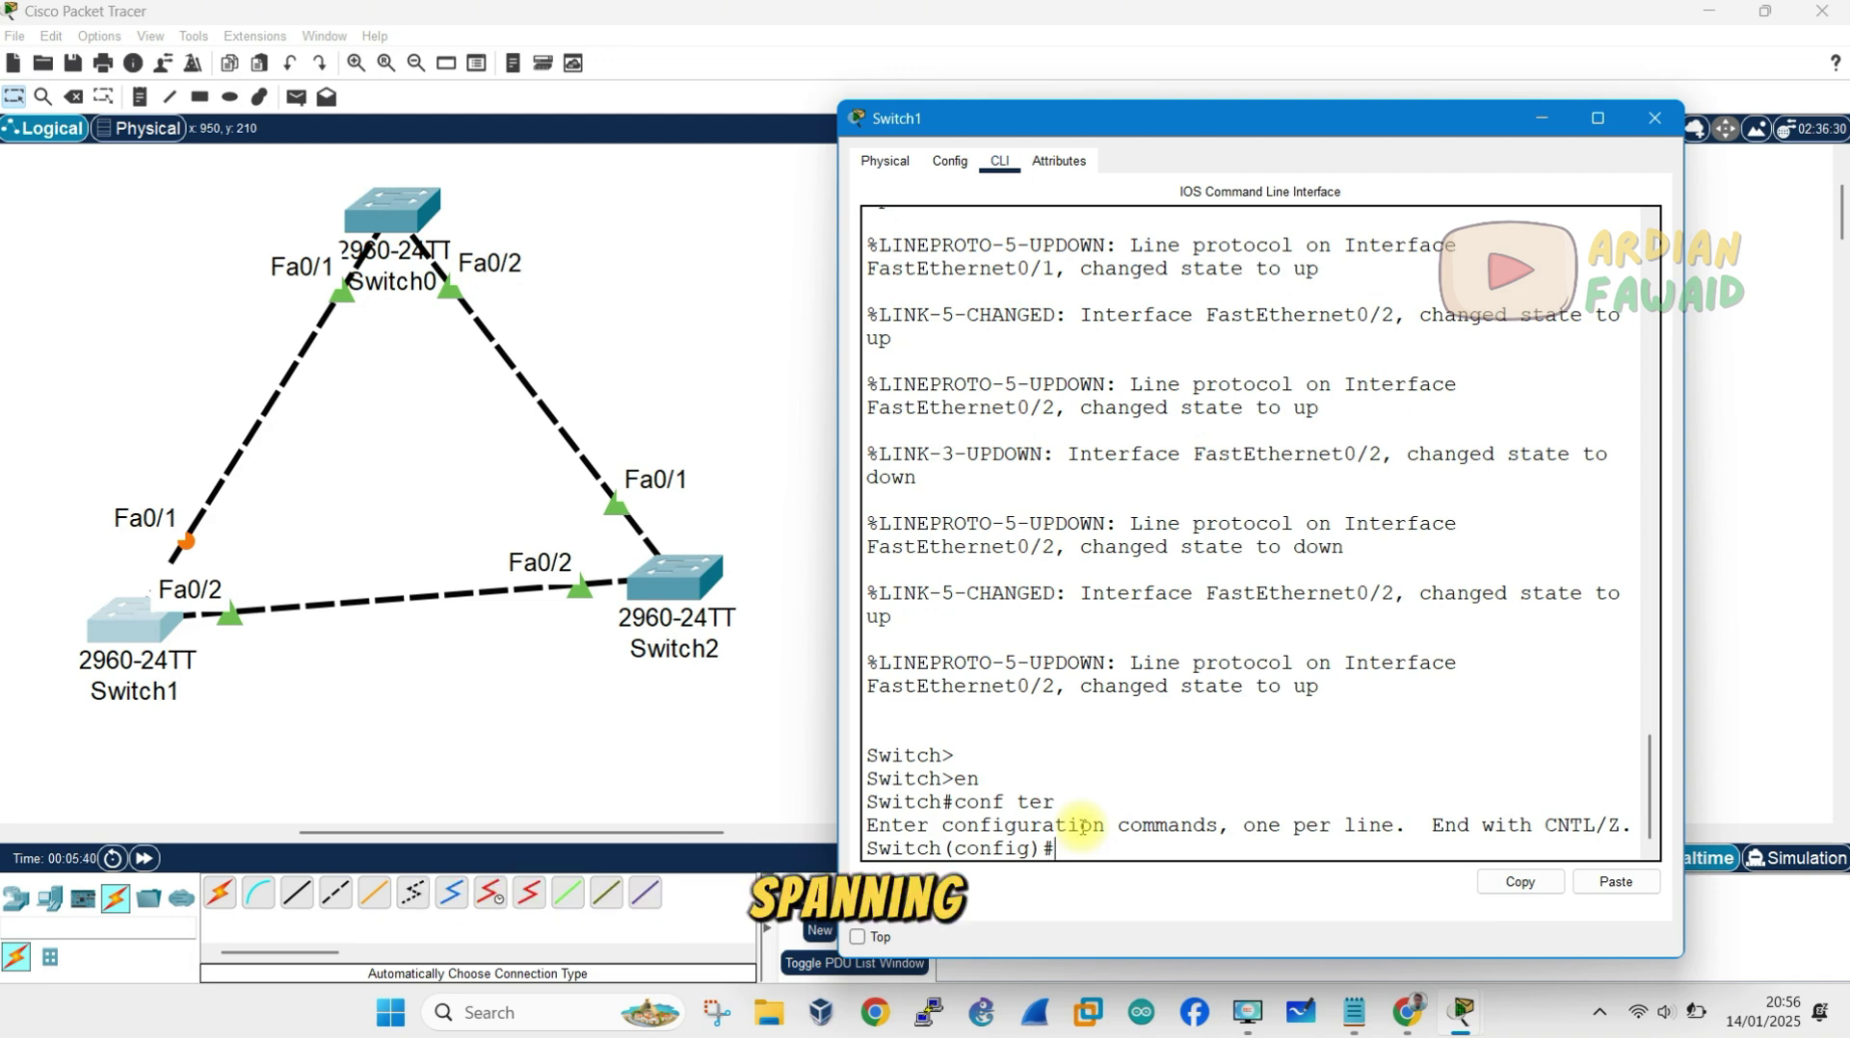
# Step: Set Switch1's spanning tree to rapid PVST with spanning-tree mode rapid-pvst and close its window
pyautogui.write('span')
pyautogui.press('Tab')
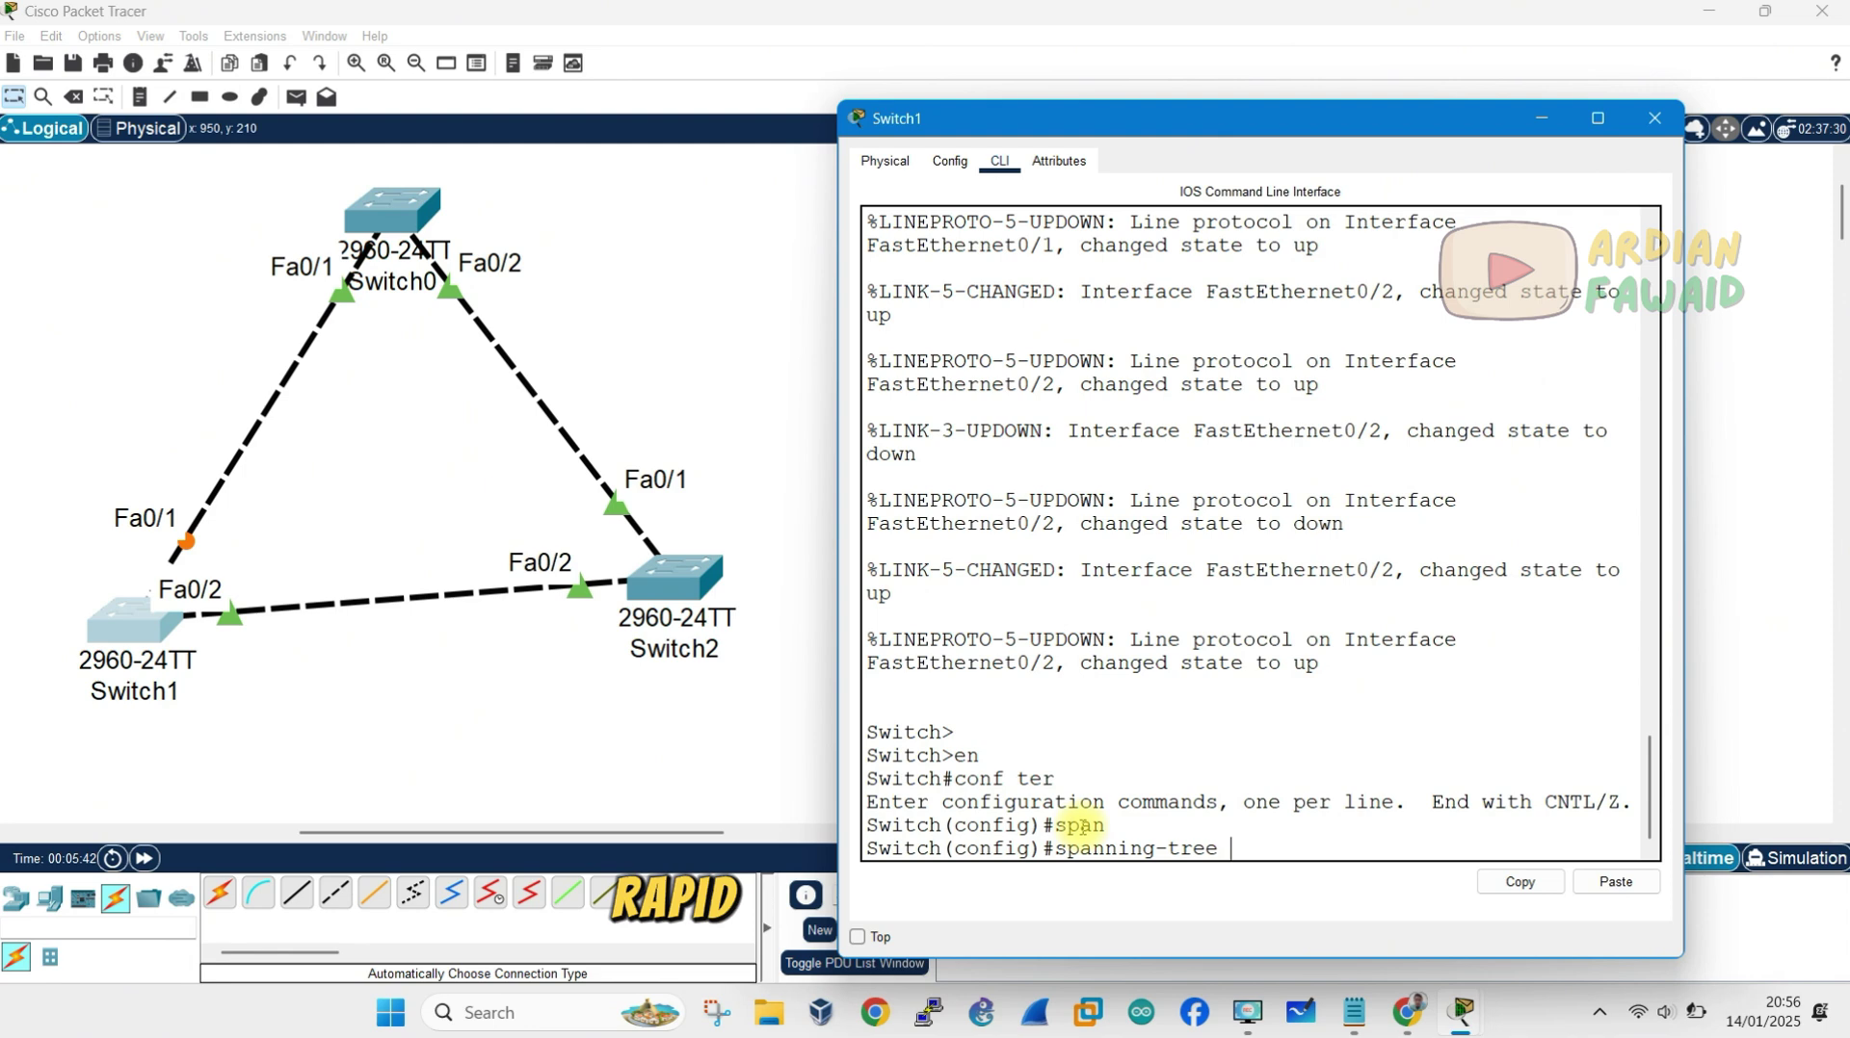
pyautogui.write('mo')
pyautogui.press('Tab')
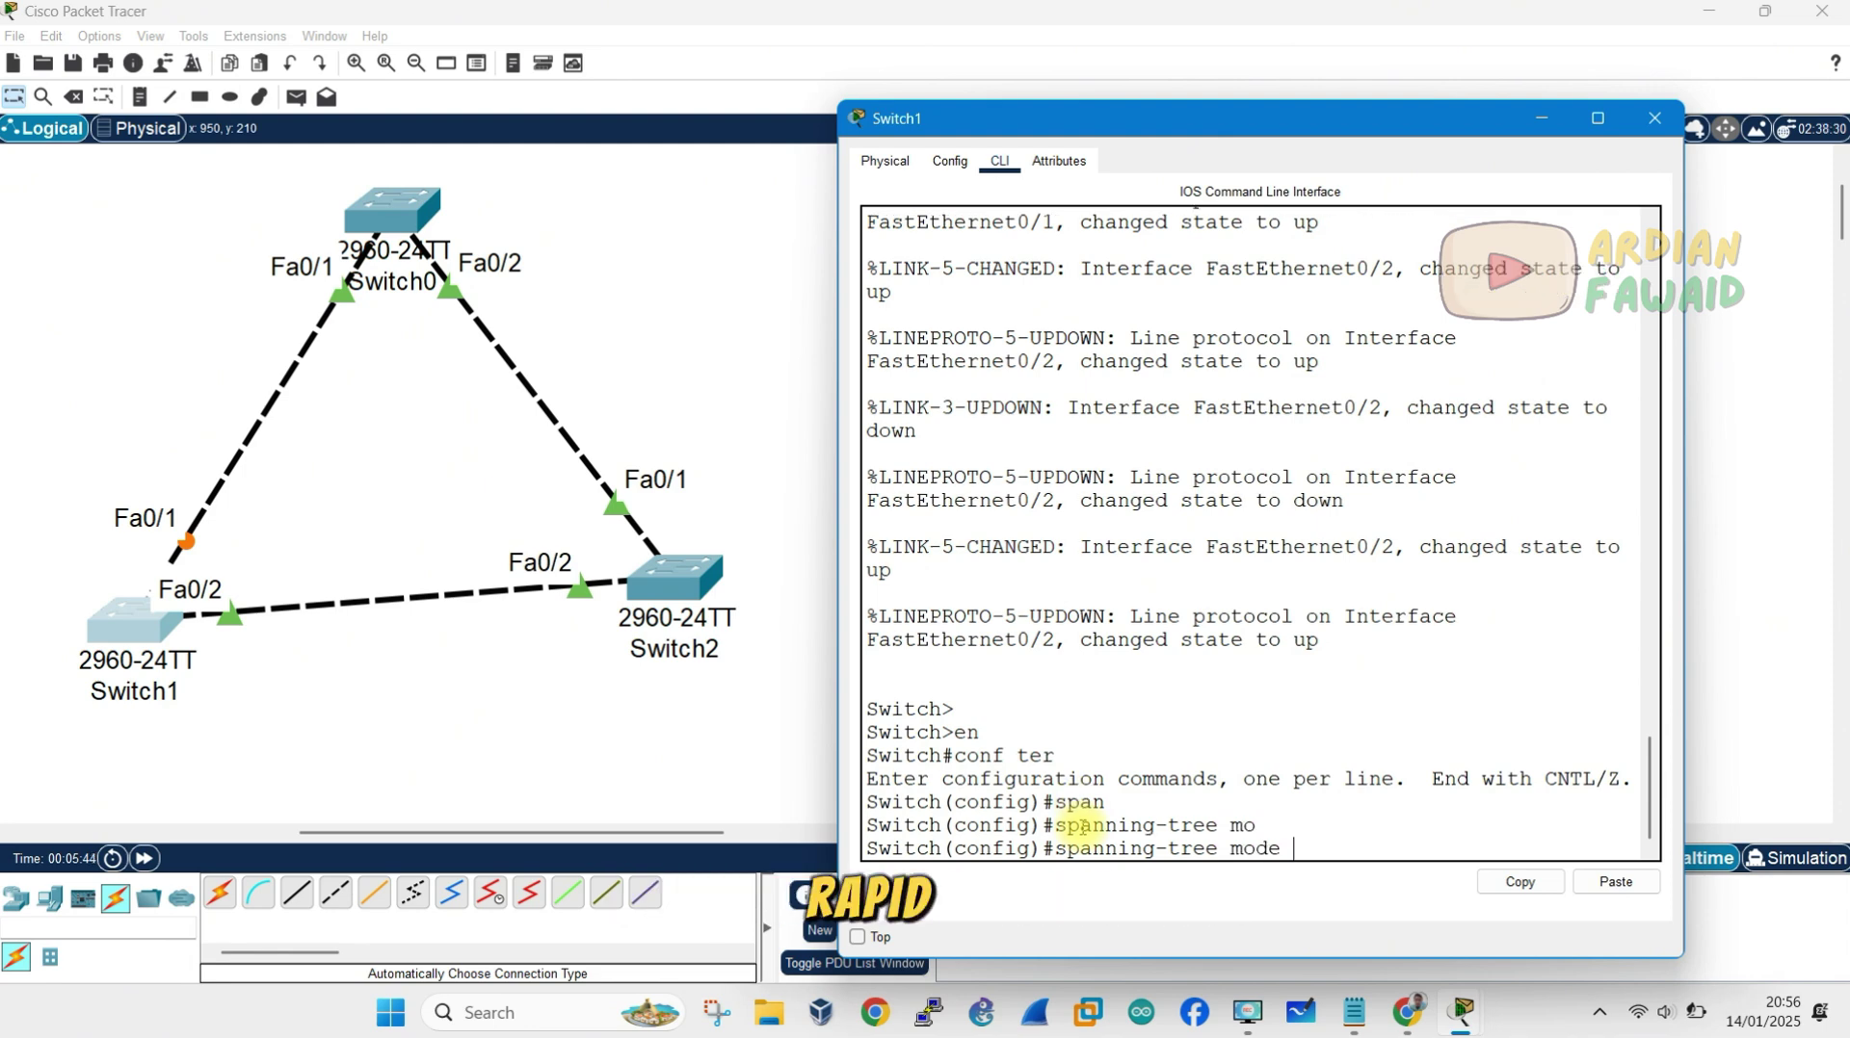
pyautogui.write('ra')
pyautogui.press('Tab')
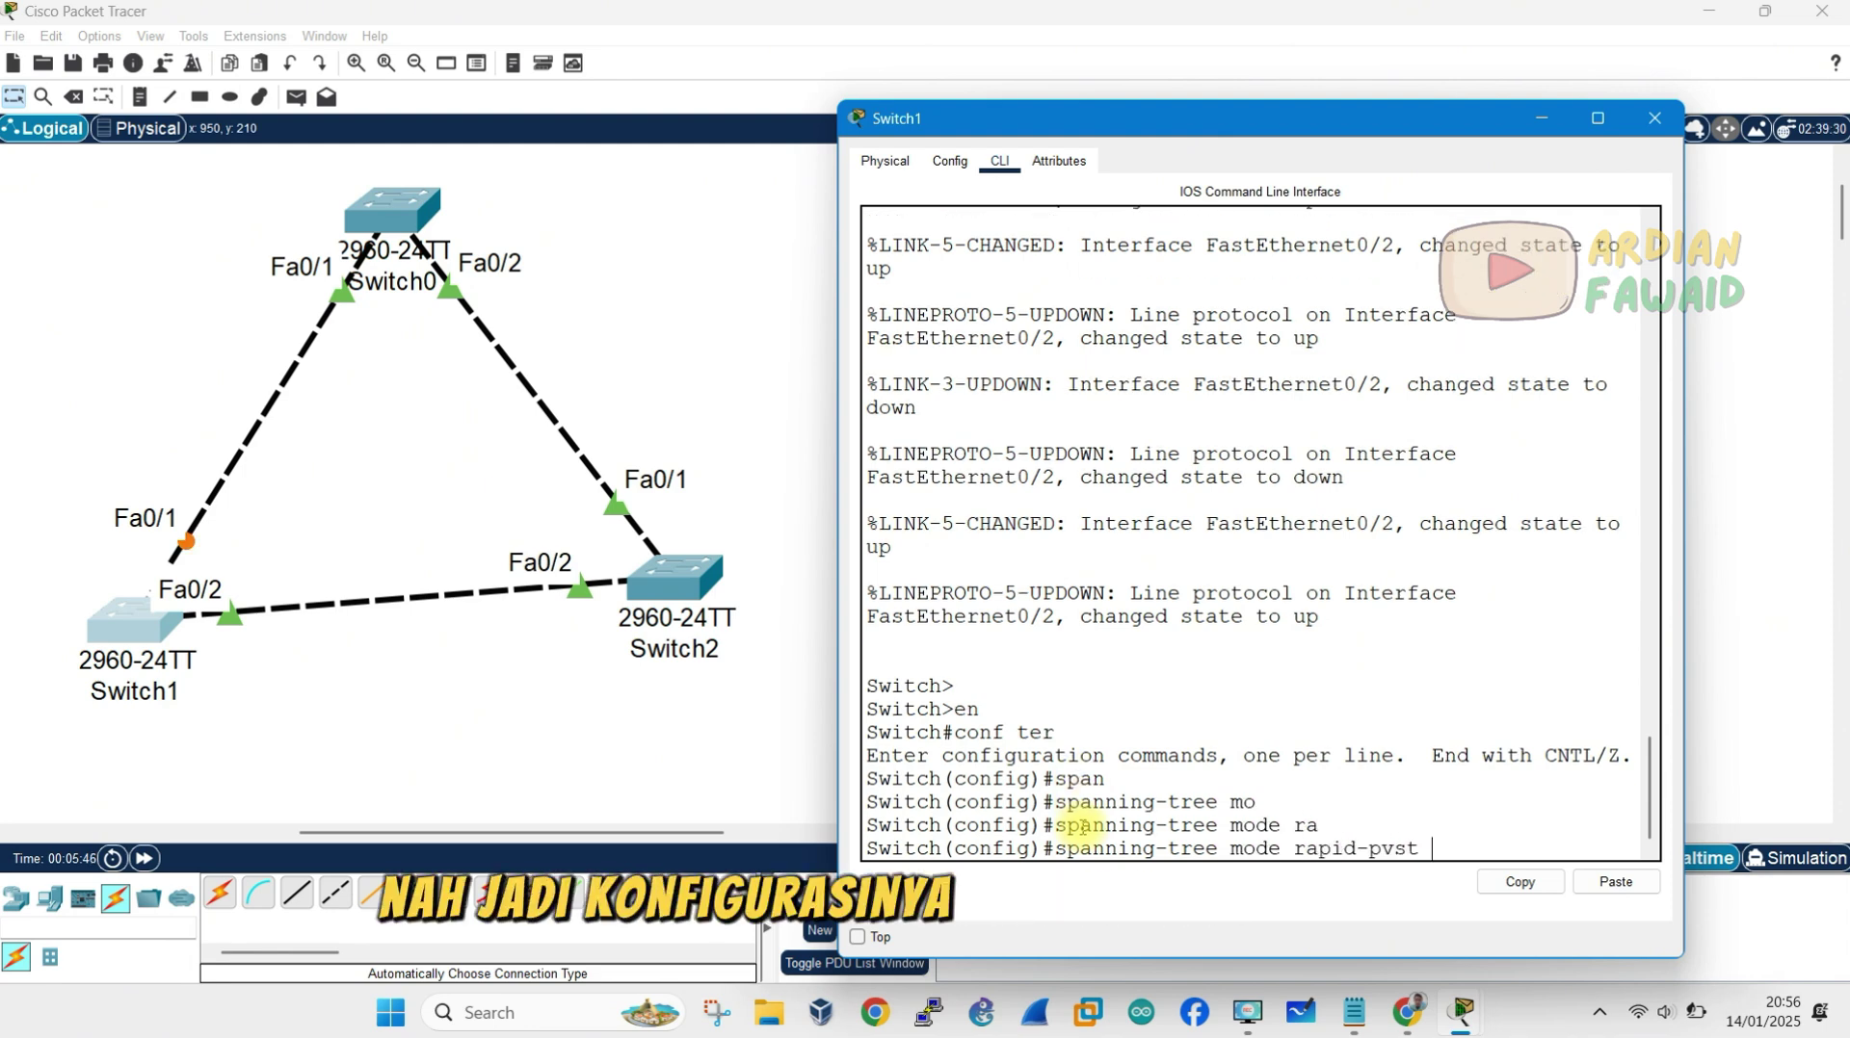
pyautogui.moveTo(1414, 852); pyautogui.dragTo(1057, 852)
pyautogui.click(1457, 847)
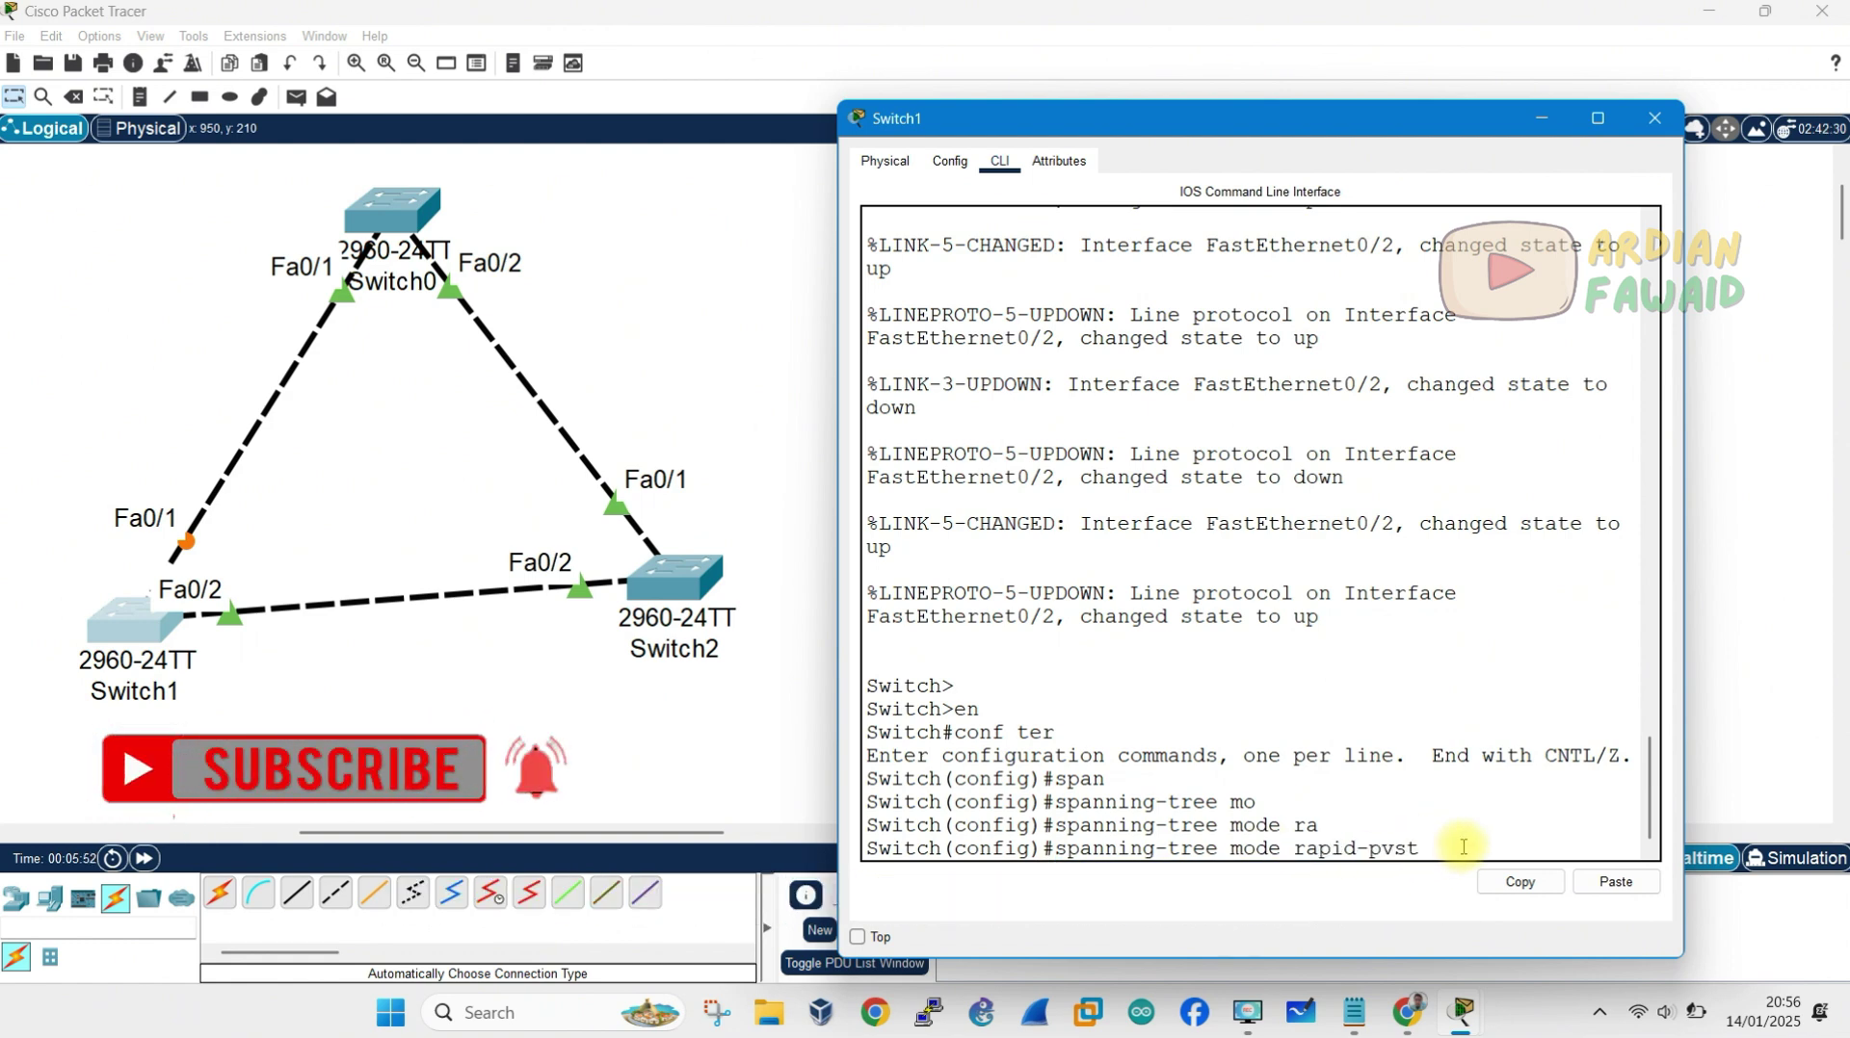
pyautogui.press('Return')
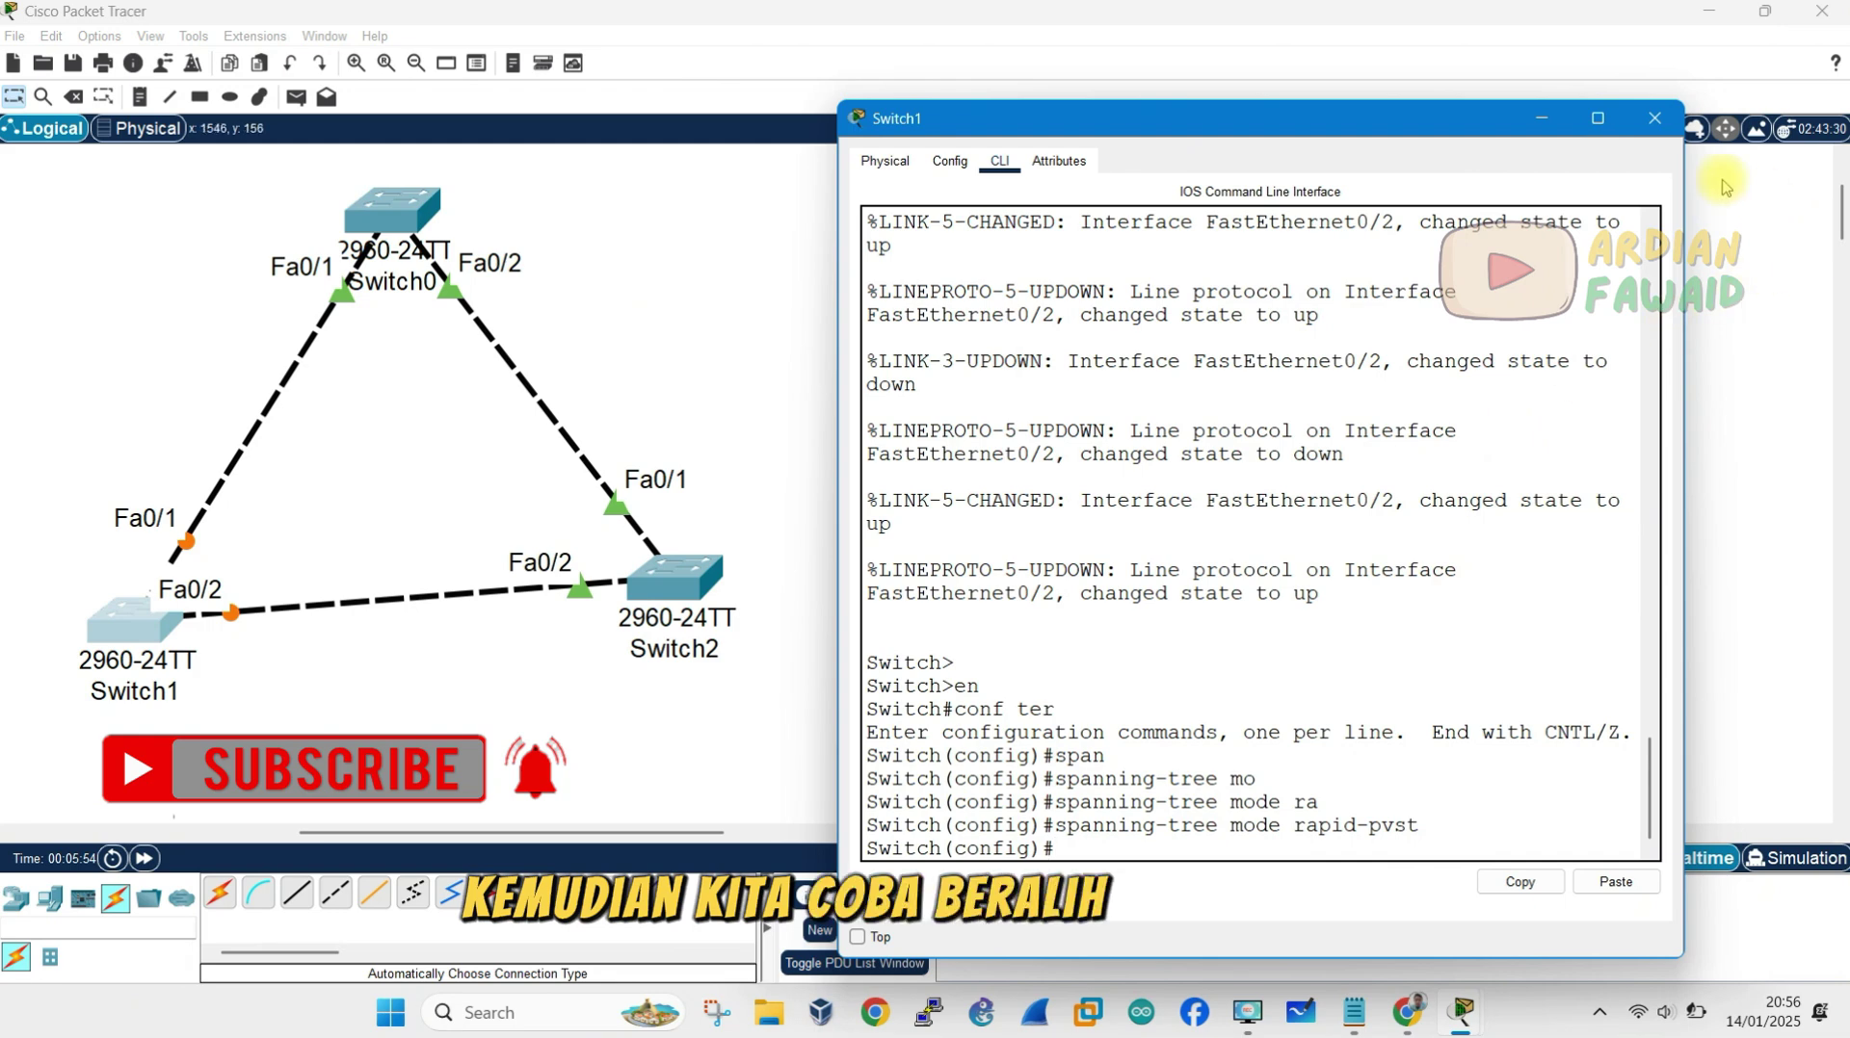
pyautogui.click(1656, 115)
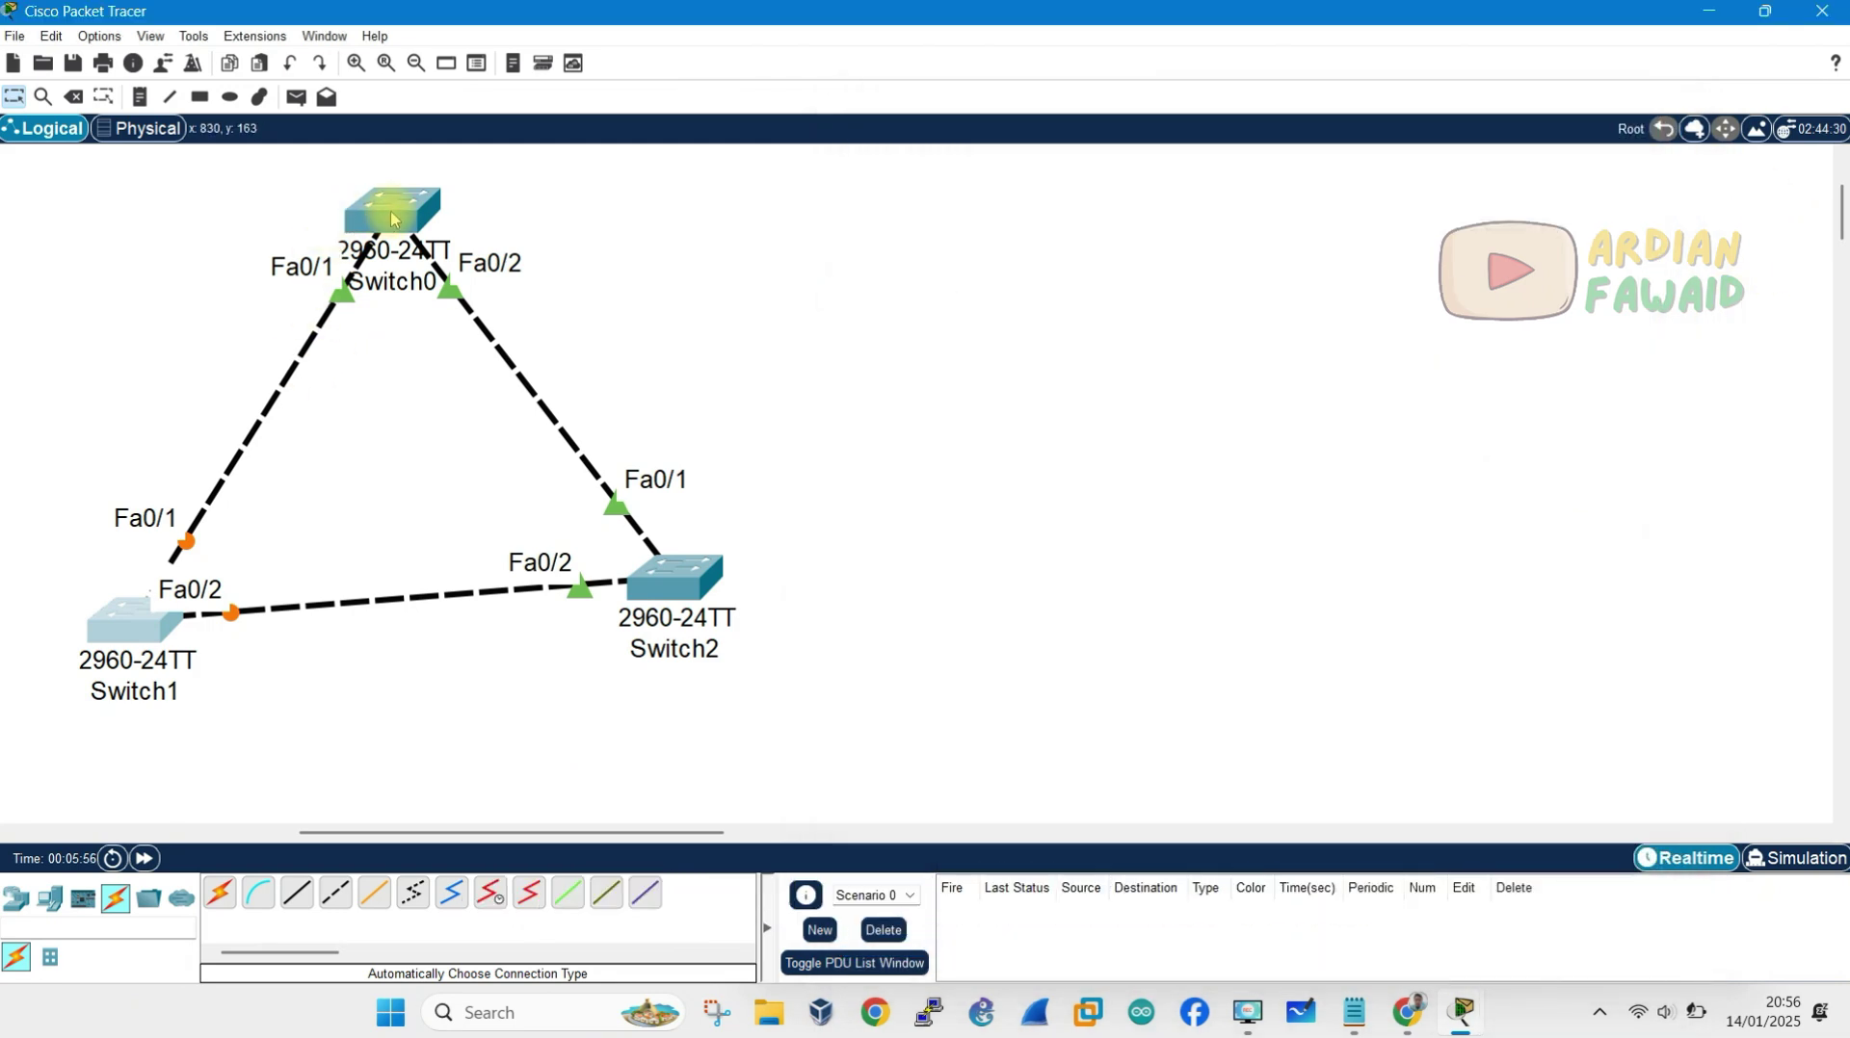
# Step: Open Switch0's command line and enter global configuration mode with en and conf ter
pyautogui.click(392, 212)
pyautogui.moveTo(886, 128); pyautogui.dragTo(886, 125)
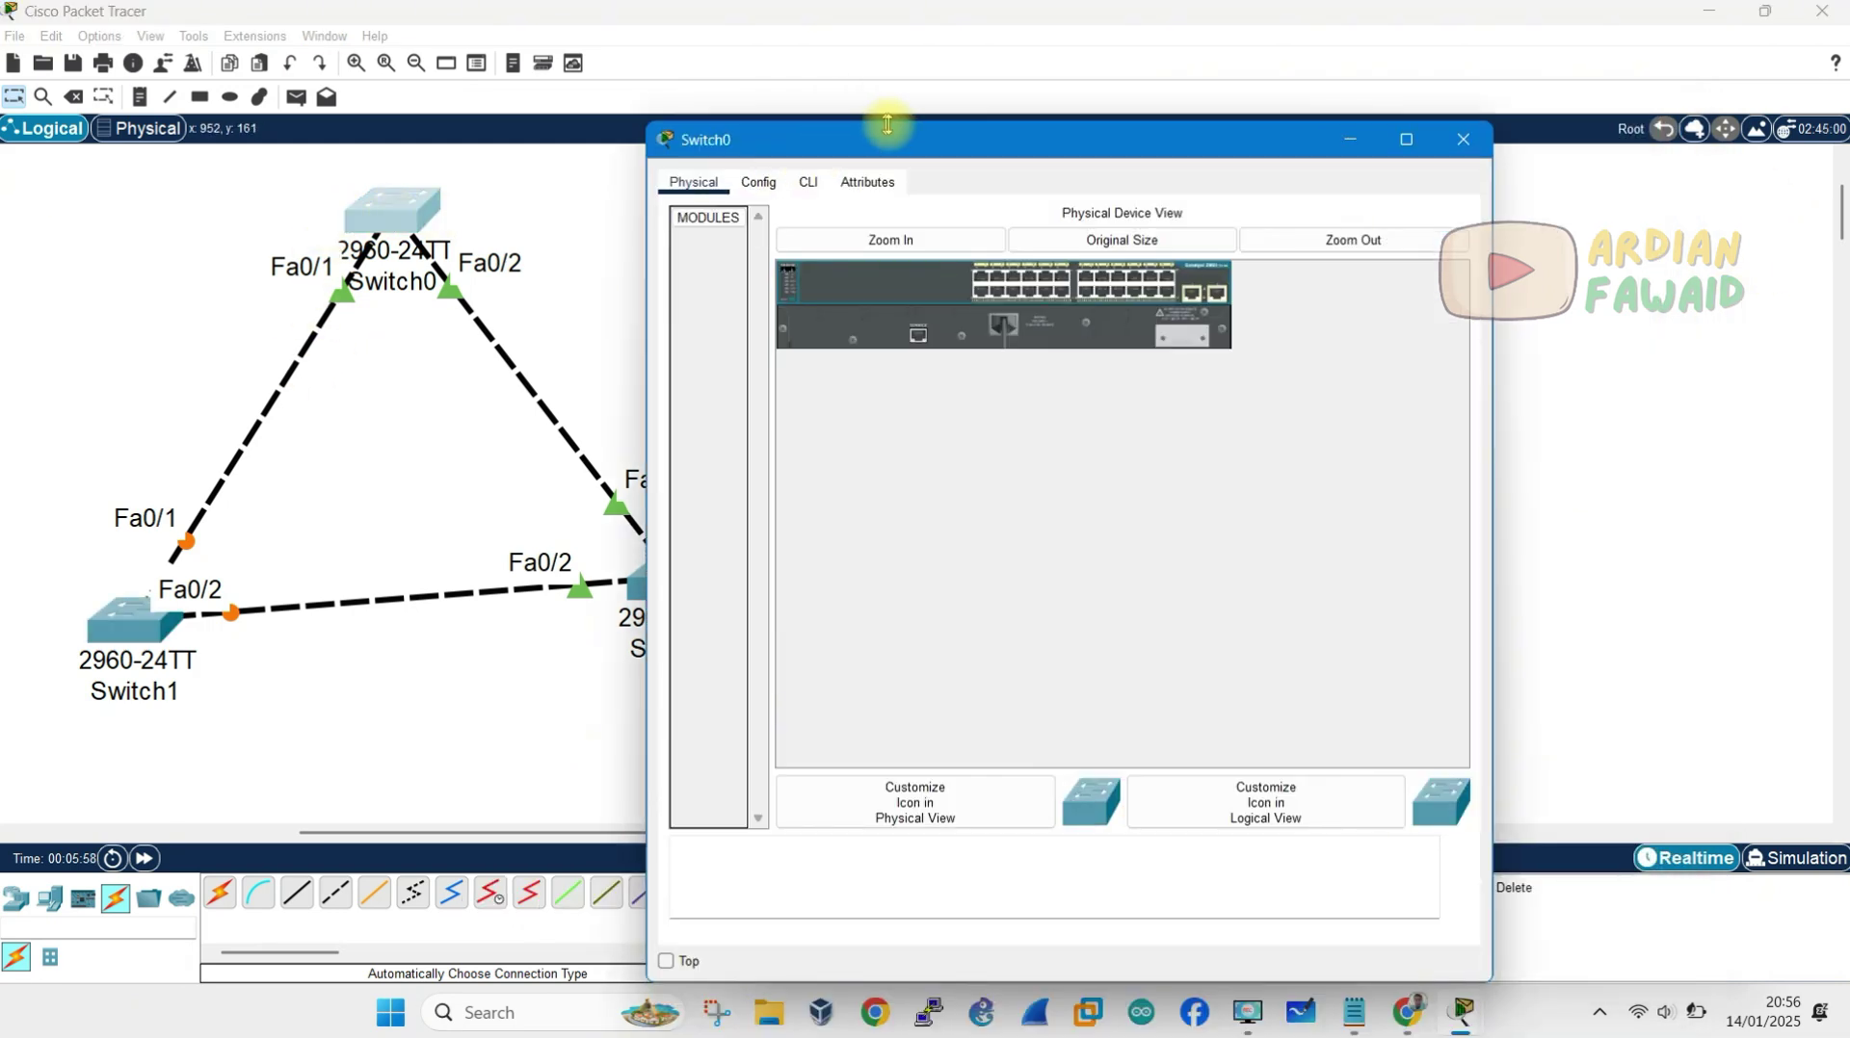
pyautogui.click(799, 183)
pyautogui.press('Return')
pyautogui.write('en')
pyautogui.press('Return')
pyautogui.write('ch#c')
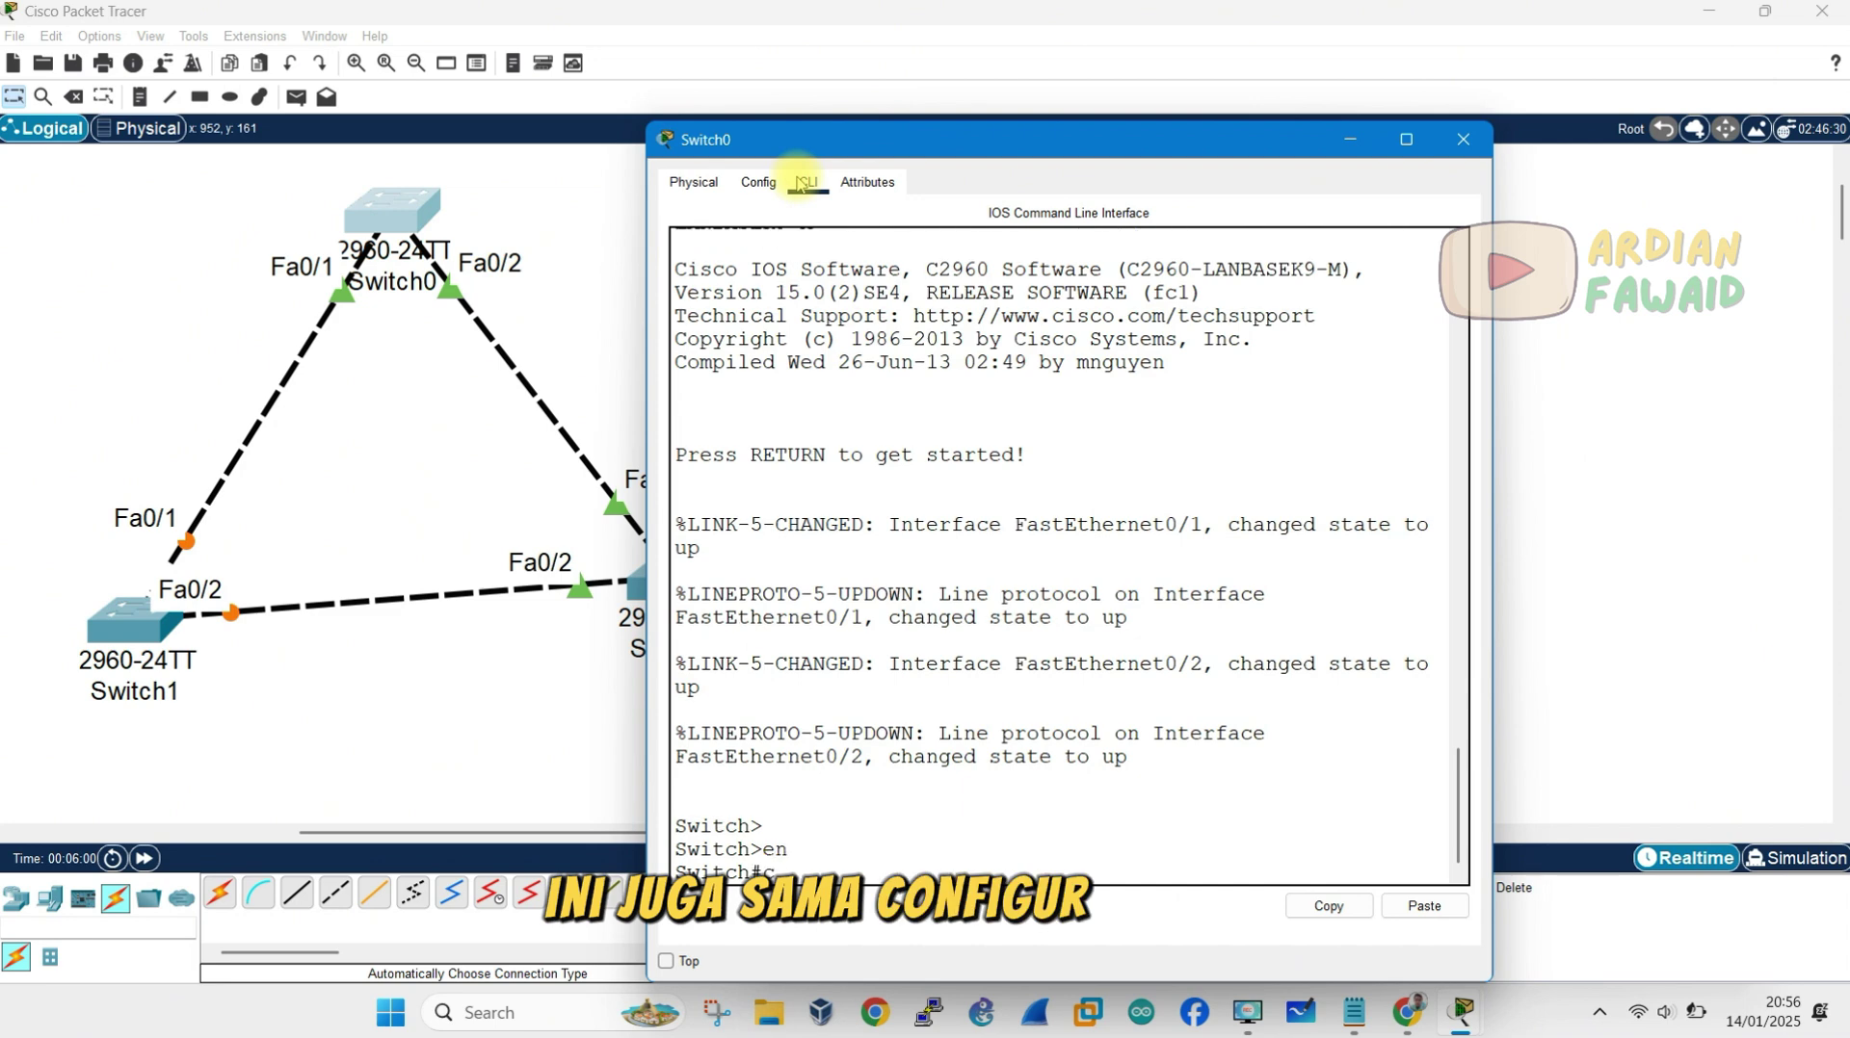
pyautogui.write('onf ter')
pyautogui.press('Return')
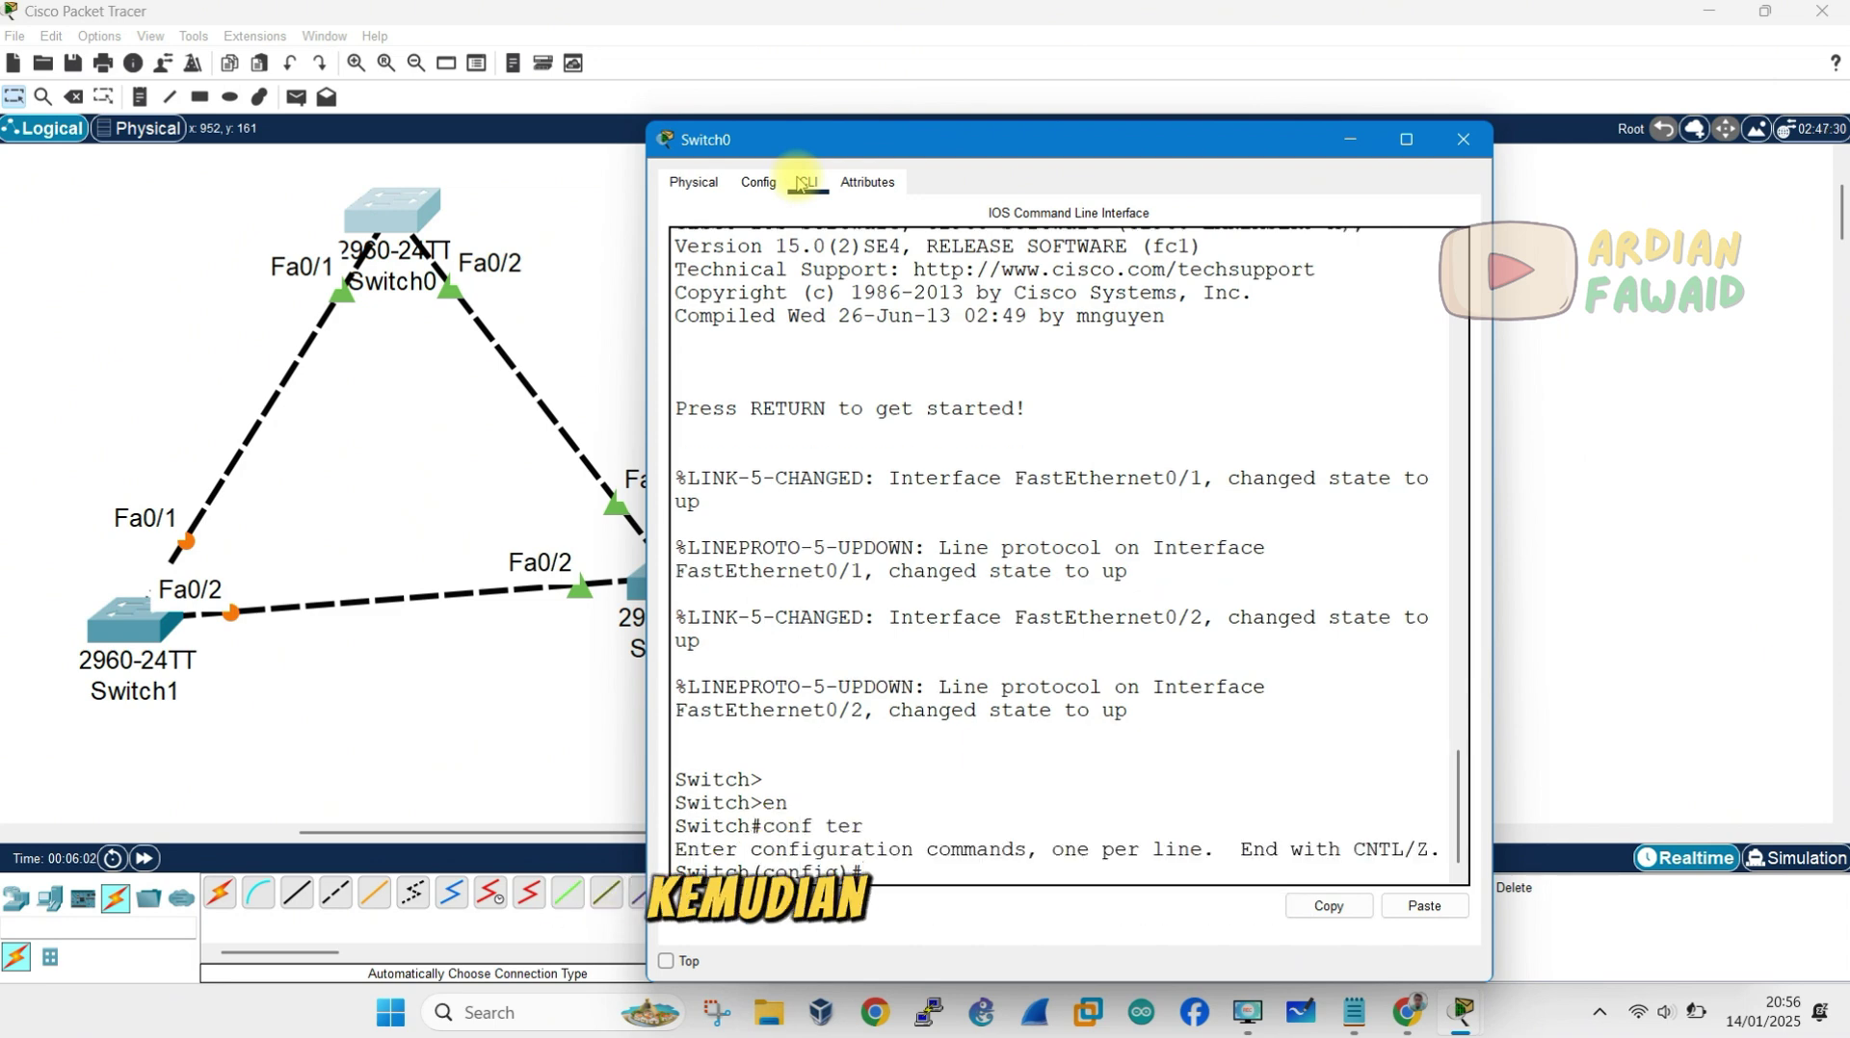
# Step: Set Switch0's spanning tree to rapid PVST with spanning-tree mode rapid-pvst
pyautogui.write('spa')
pyautogui.press('Tab')
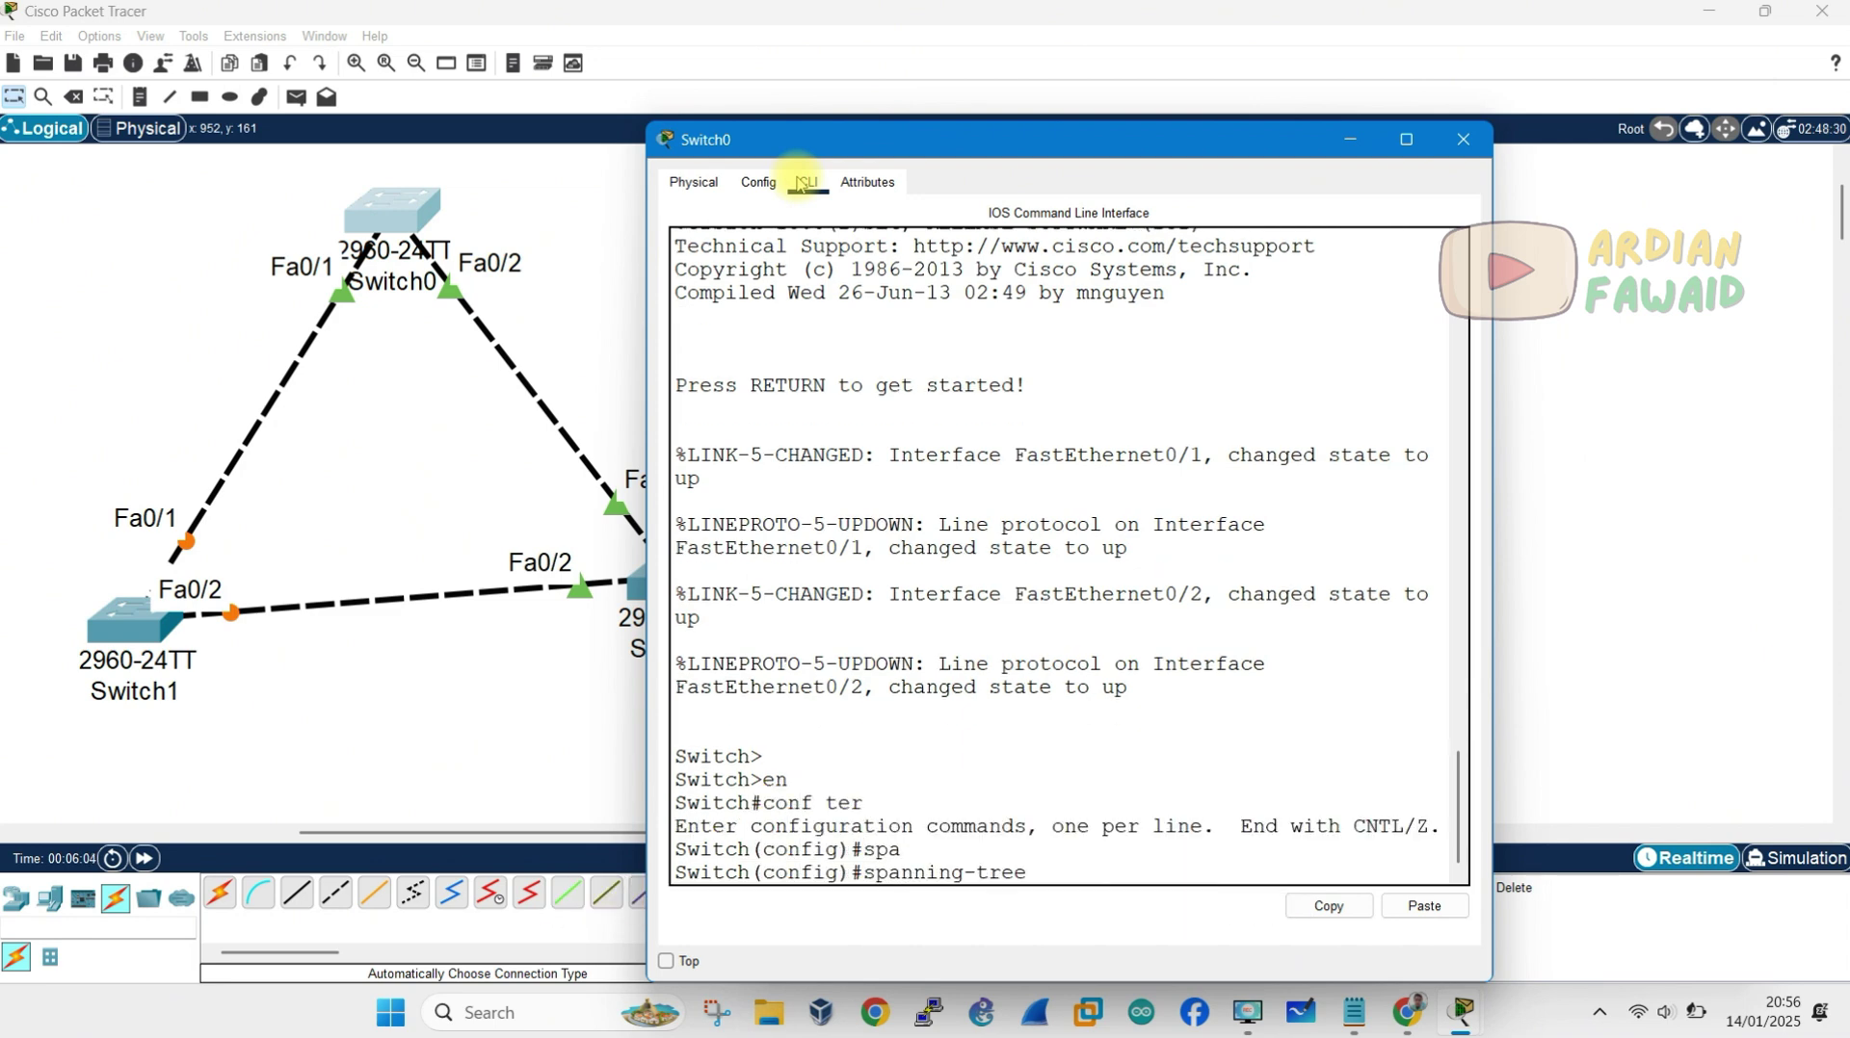
pyautogui.write('mo')
pyautogui.press('Tab')
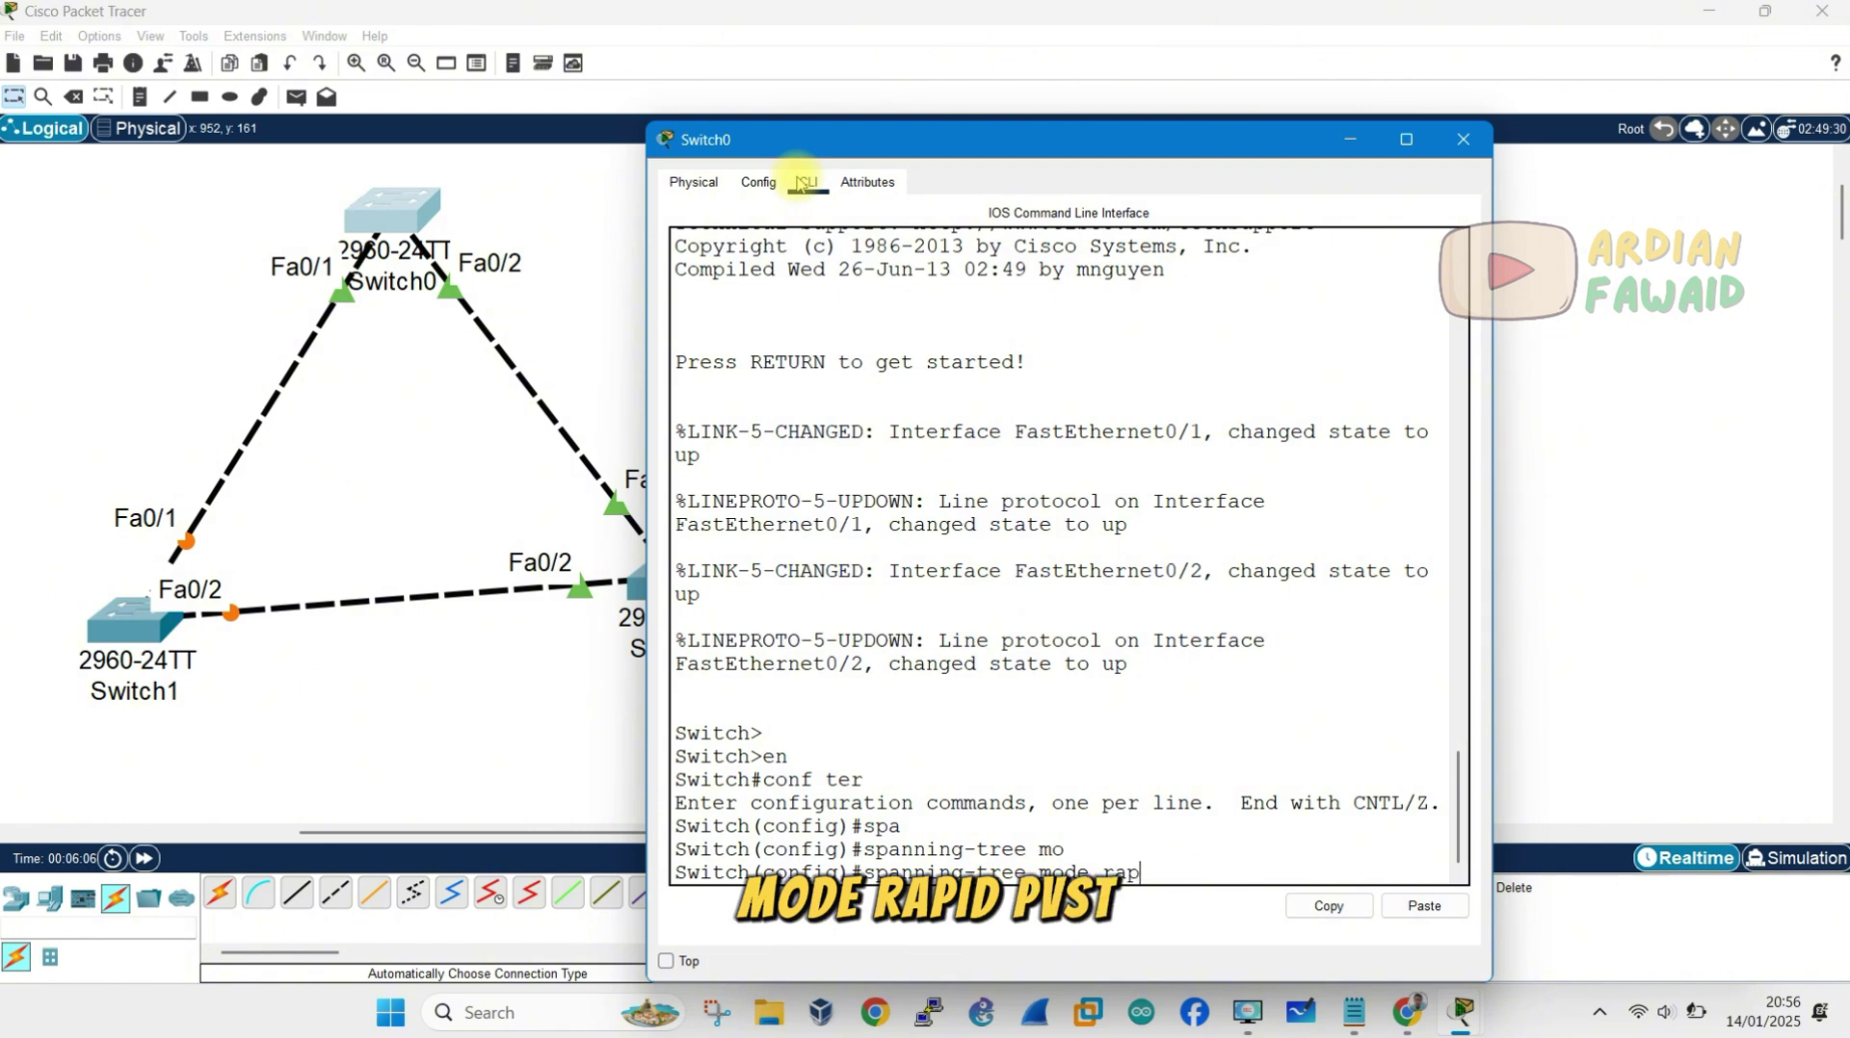
pyautogui.write('rap')
pyautogui.press('Tab')
pyautogui.press('Return')
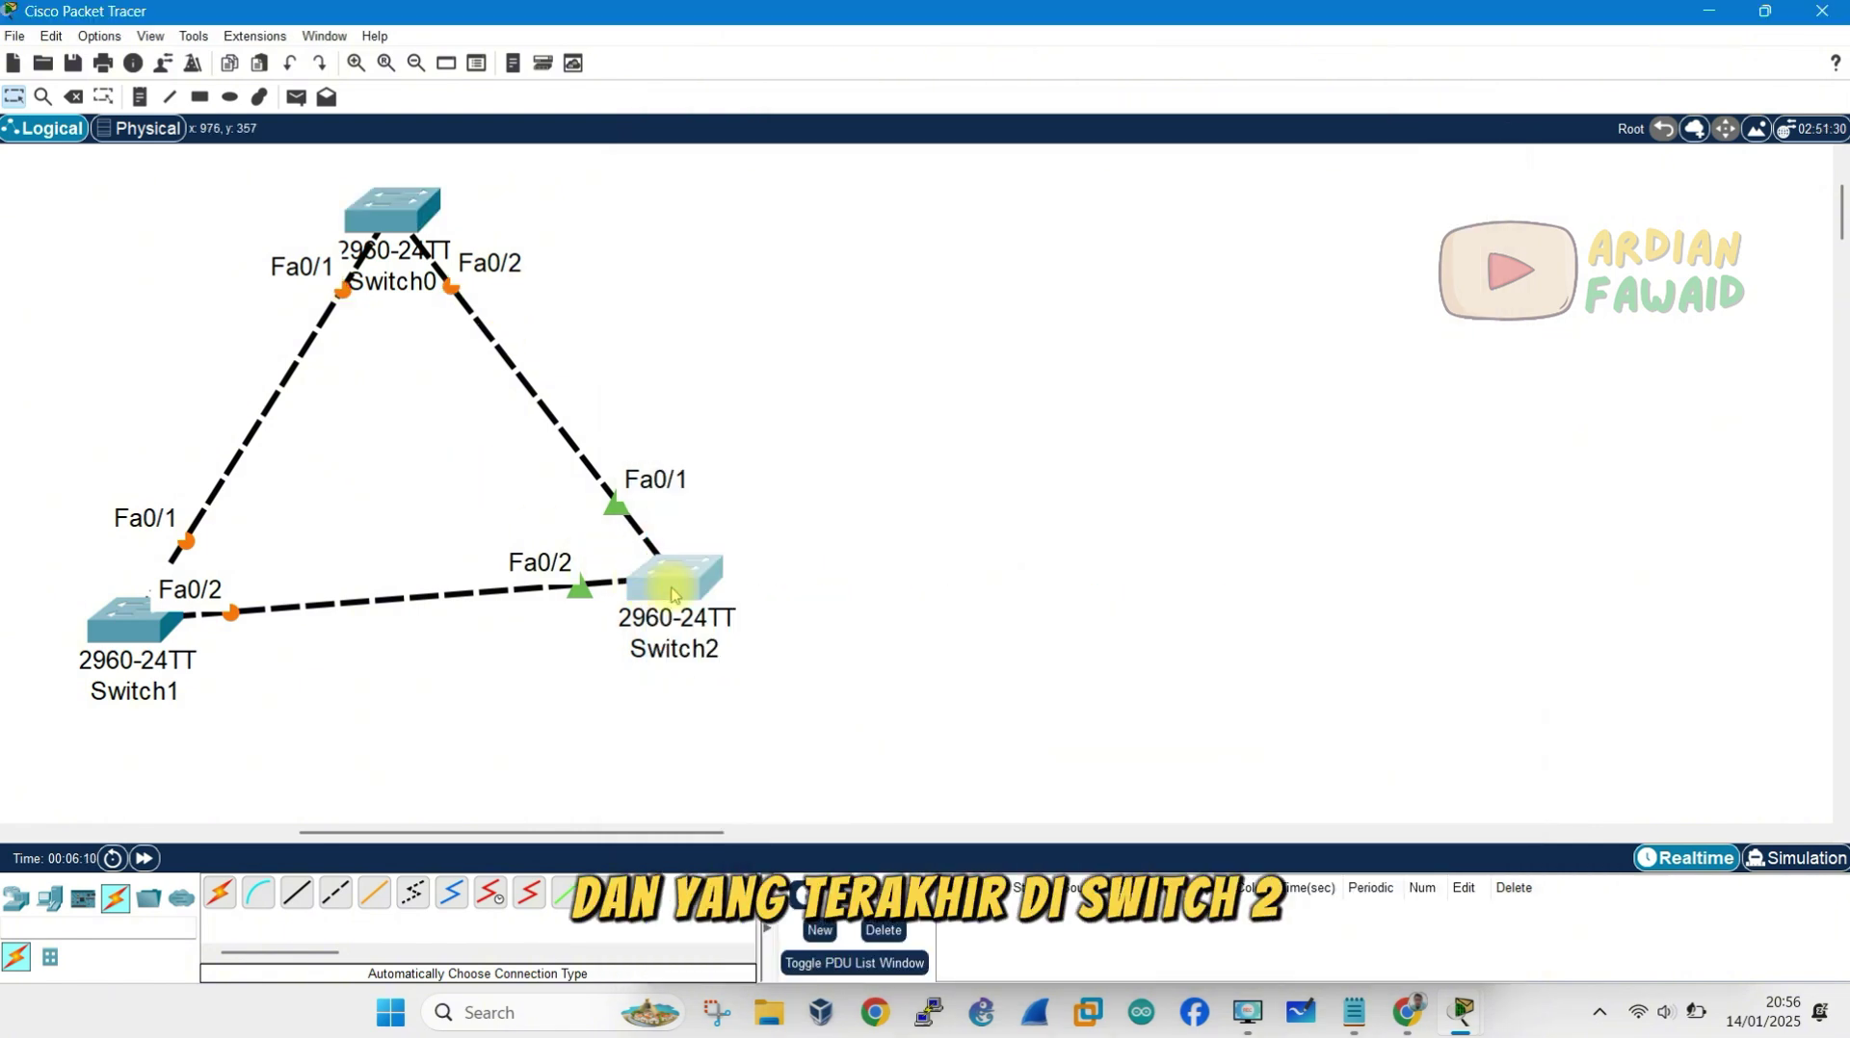
# Step: Open Switch2's command line and enter global configuration mode with en and conf ter
pyautogui.click(675, 590)
pyautogui.click(809, 185)
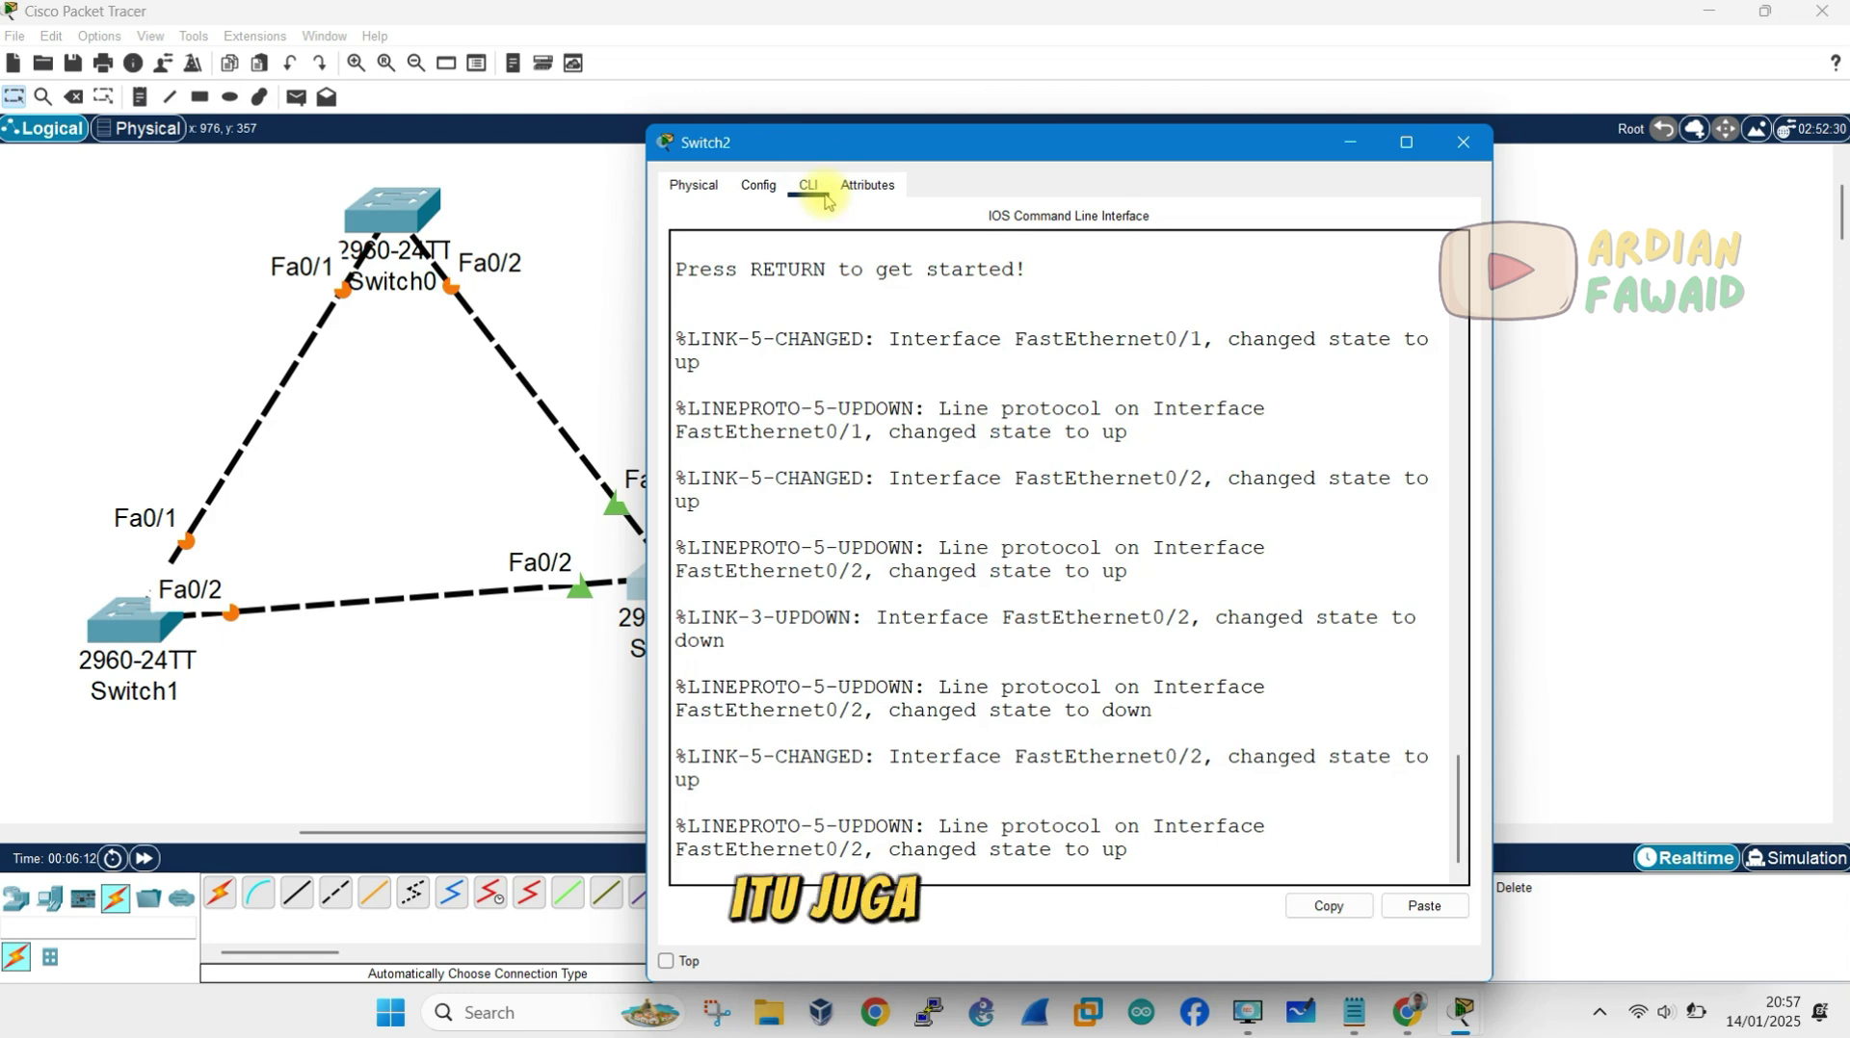
pyautogui.press('Return')
pyautogui.write('en')
pyautogui.press('Return')
pyautogui.write('conf ter')
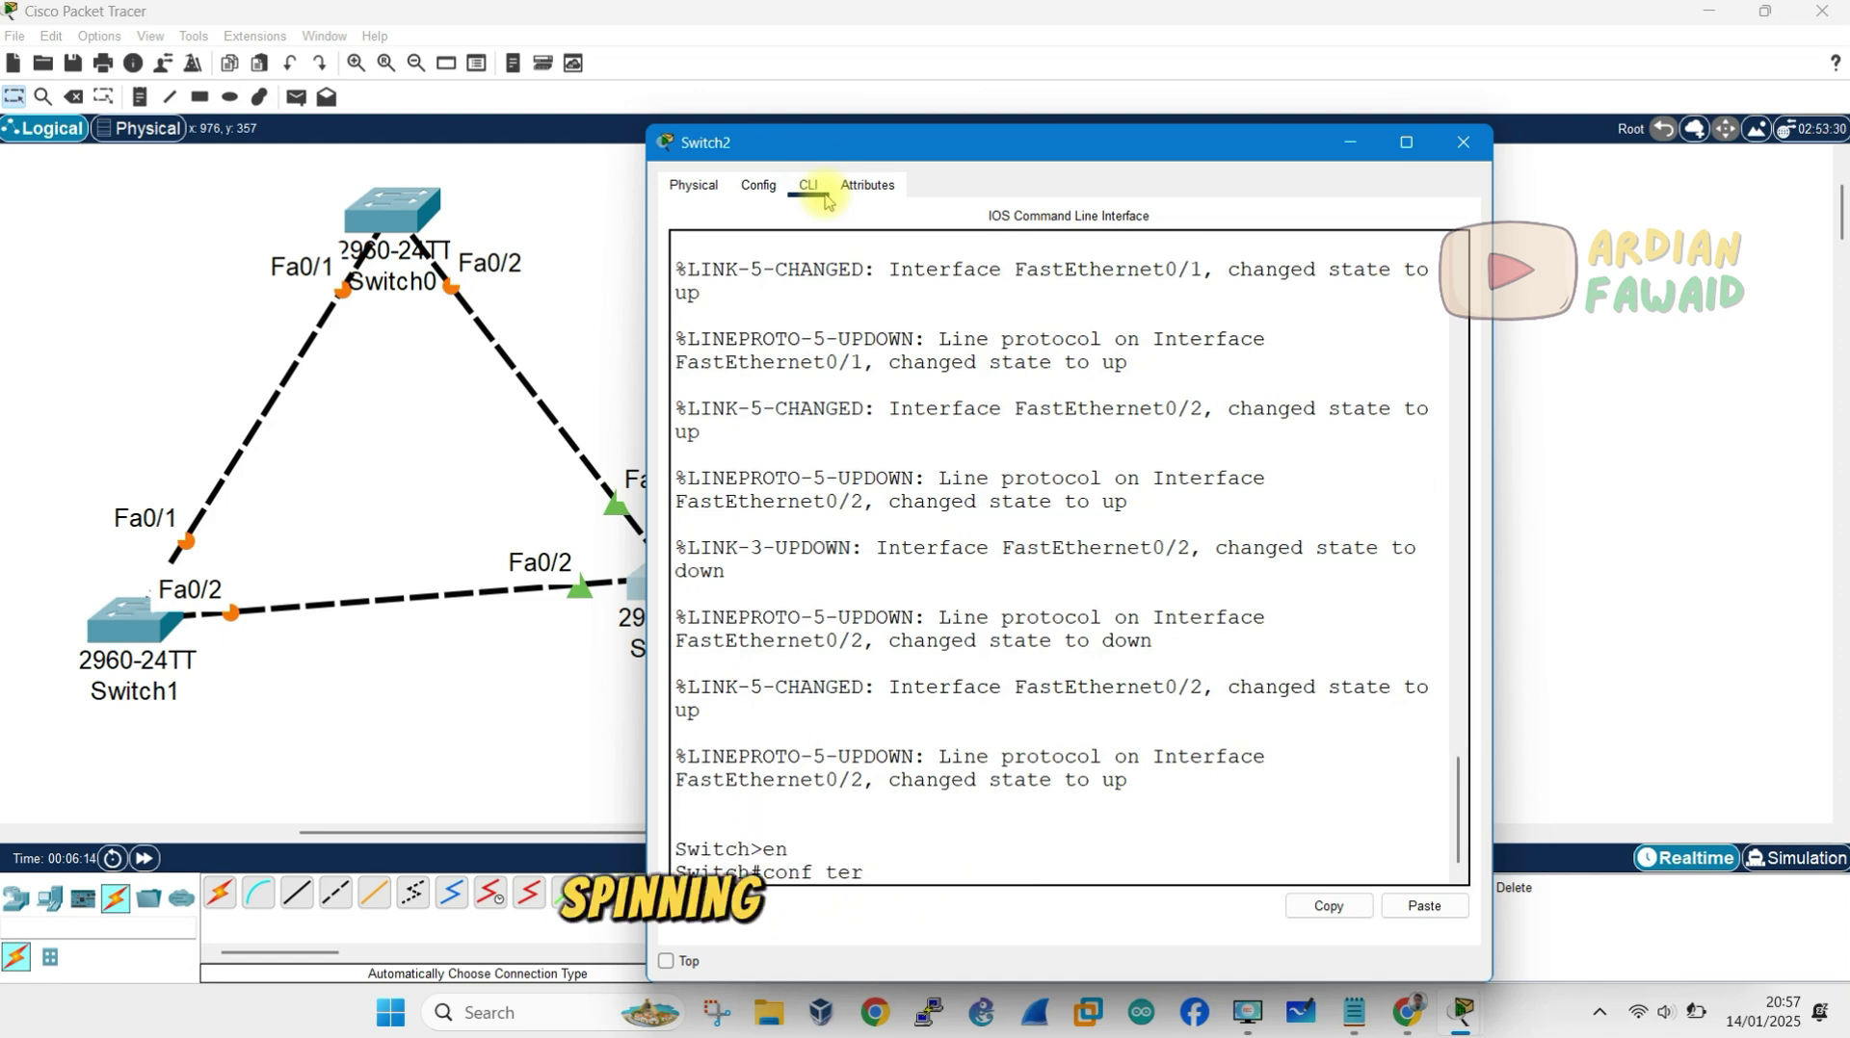
pyautogui.press('Return')
# Step: Set Switch2's spanning tree with spanning-tree mode rapid-pvst, exit configuration mode and minimize its window
pyautogui.write('span')
pyautogui.press('Tab')
pyautogui.write('mo')
pyautogui.press('Tab')
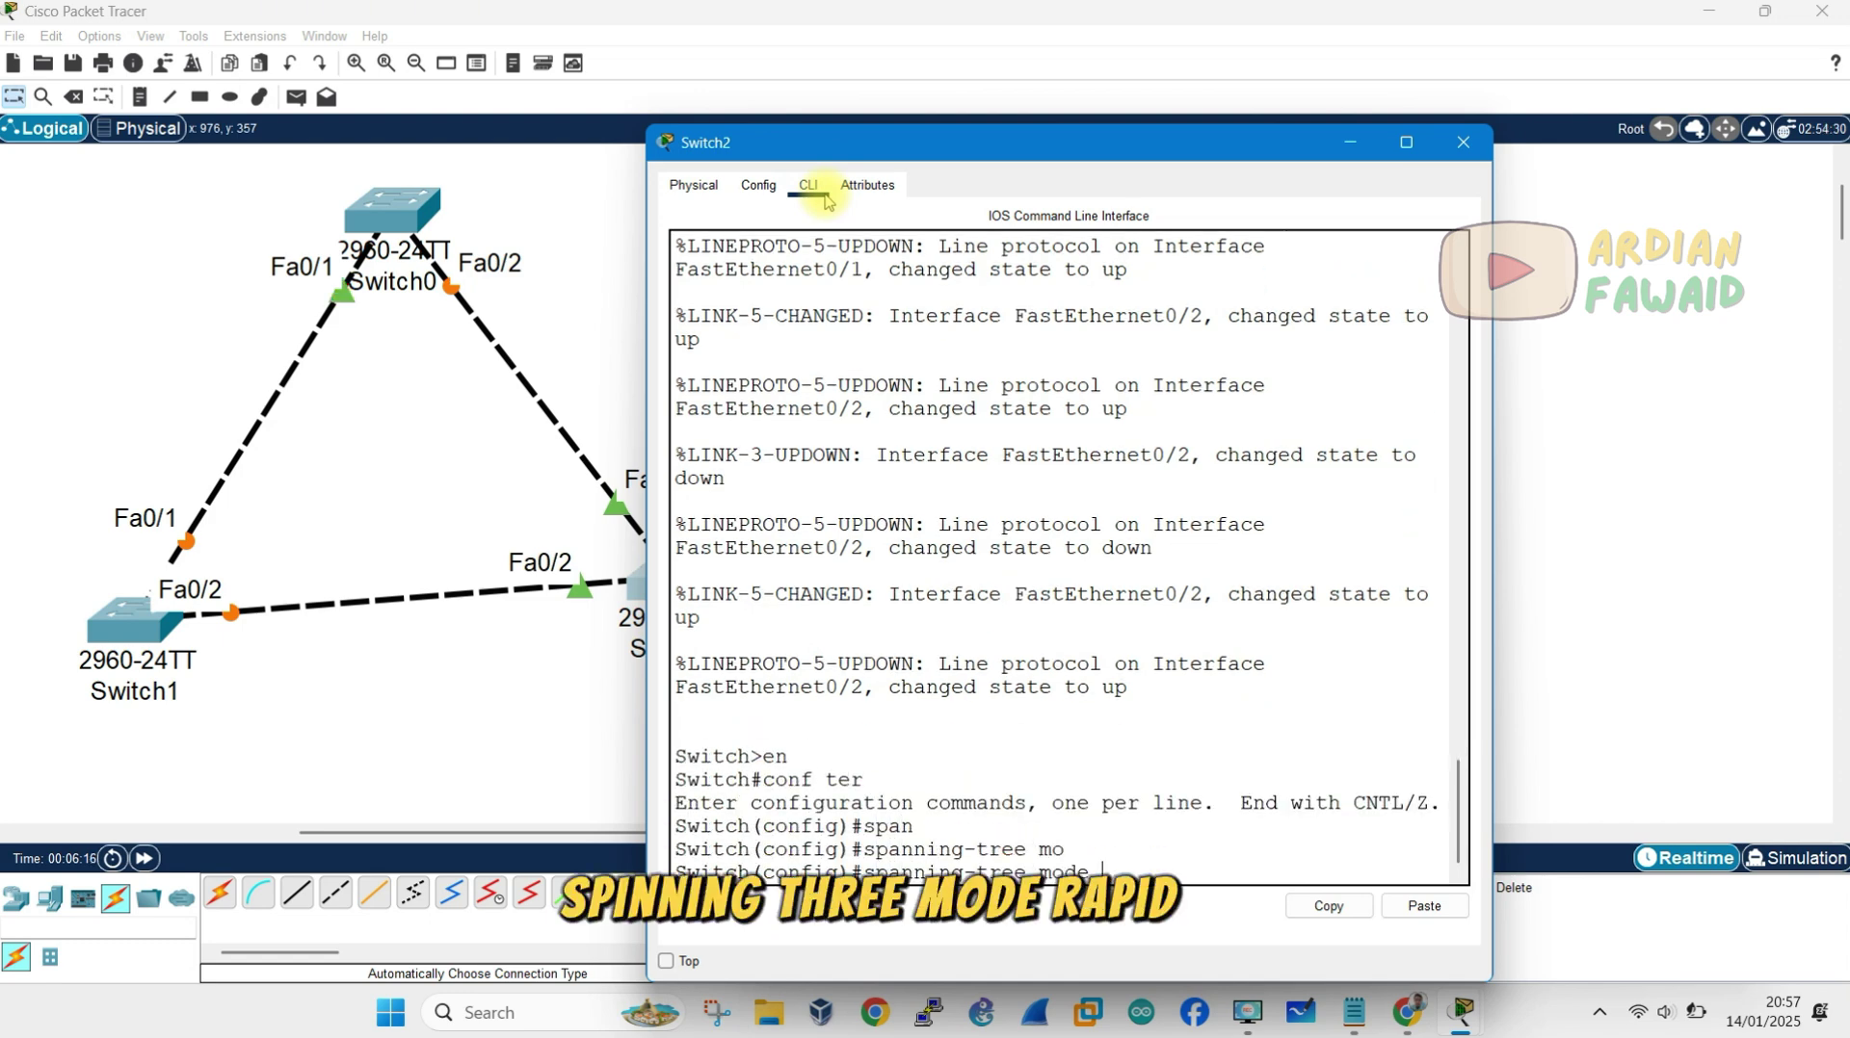
pyautogui.write('rap')
pyautogui.press('Tab')
pyautogui.press('Return')
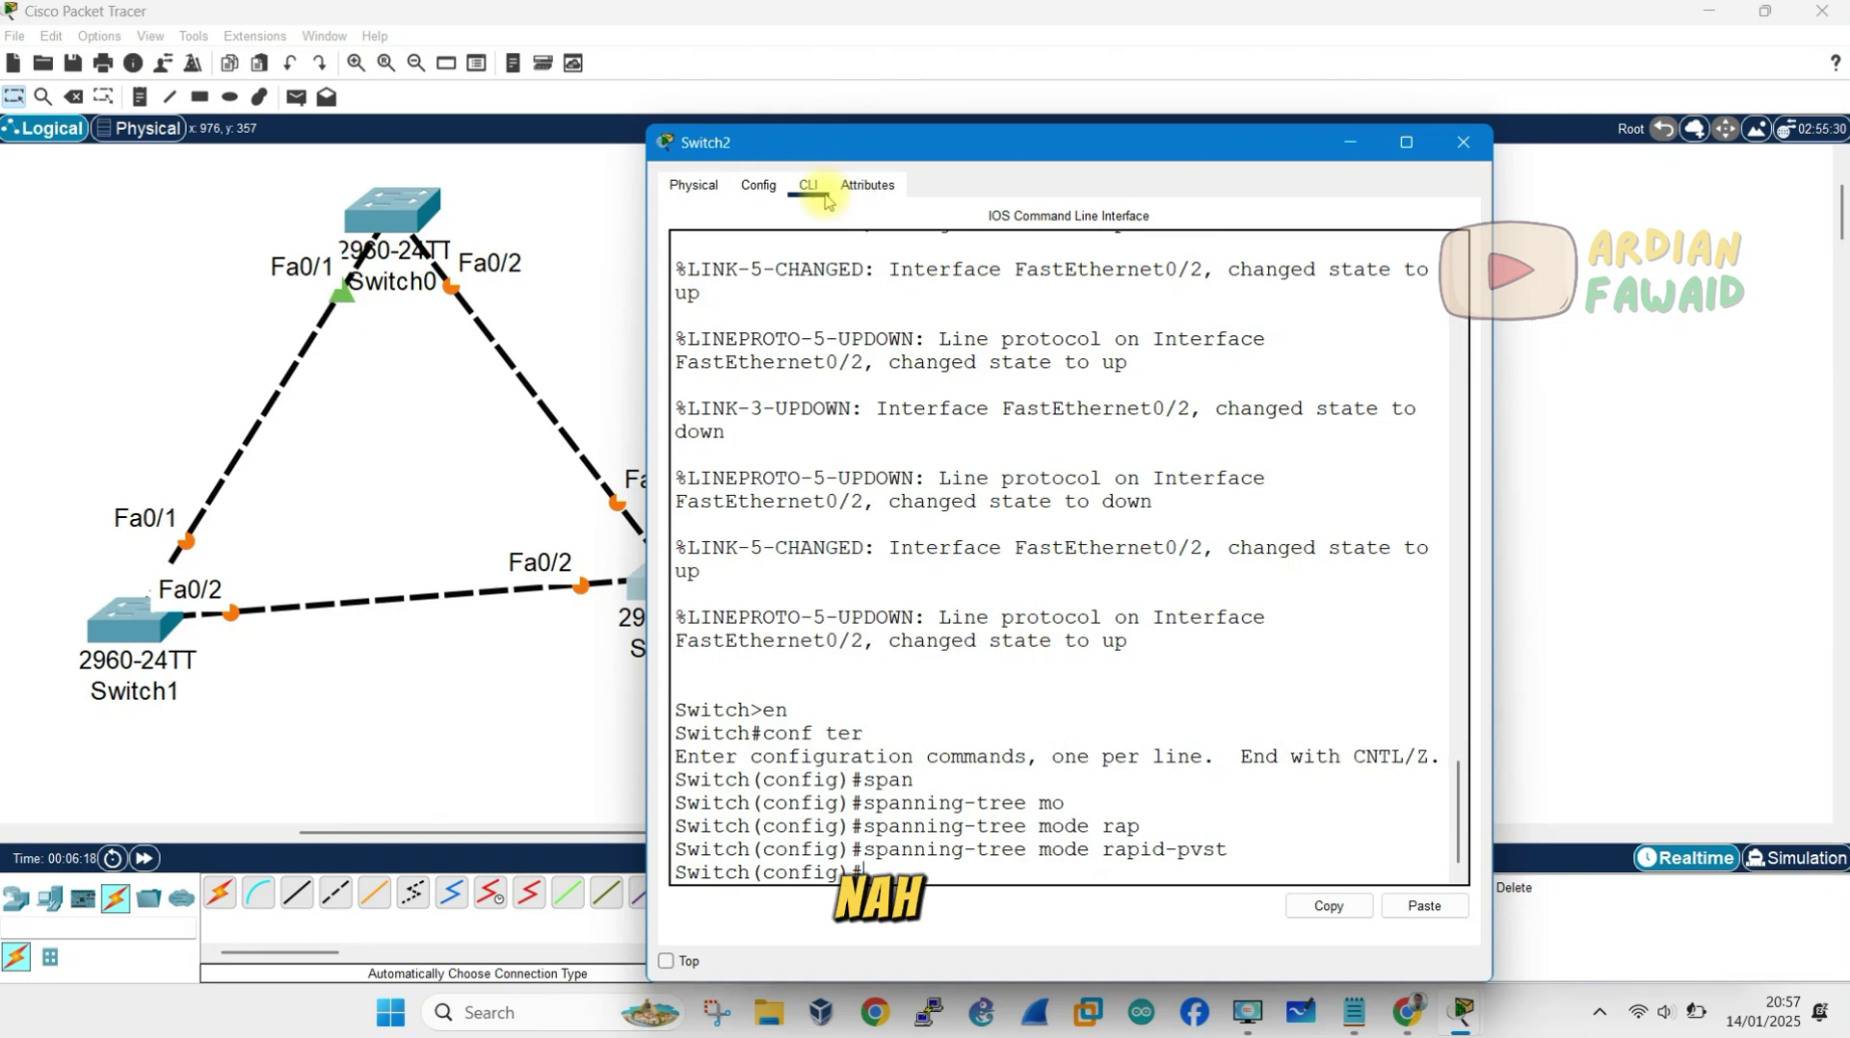
pyautogui.write('exit')
pyautogui.press('Return')
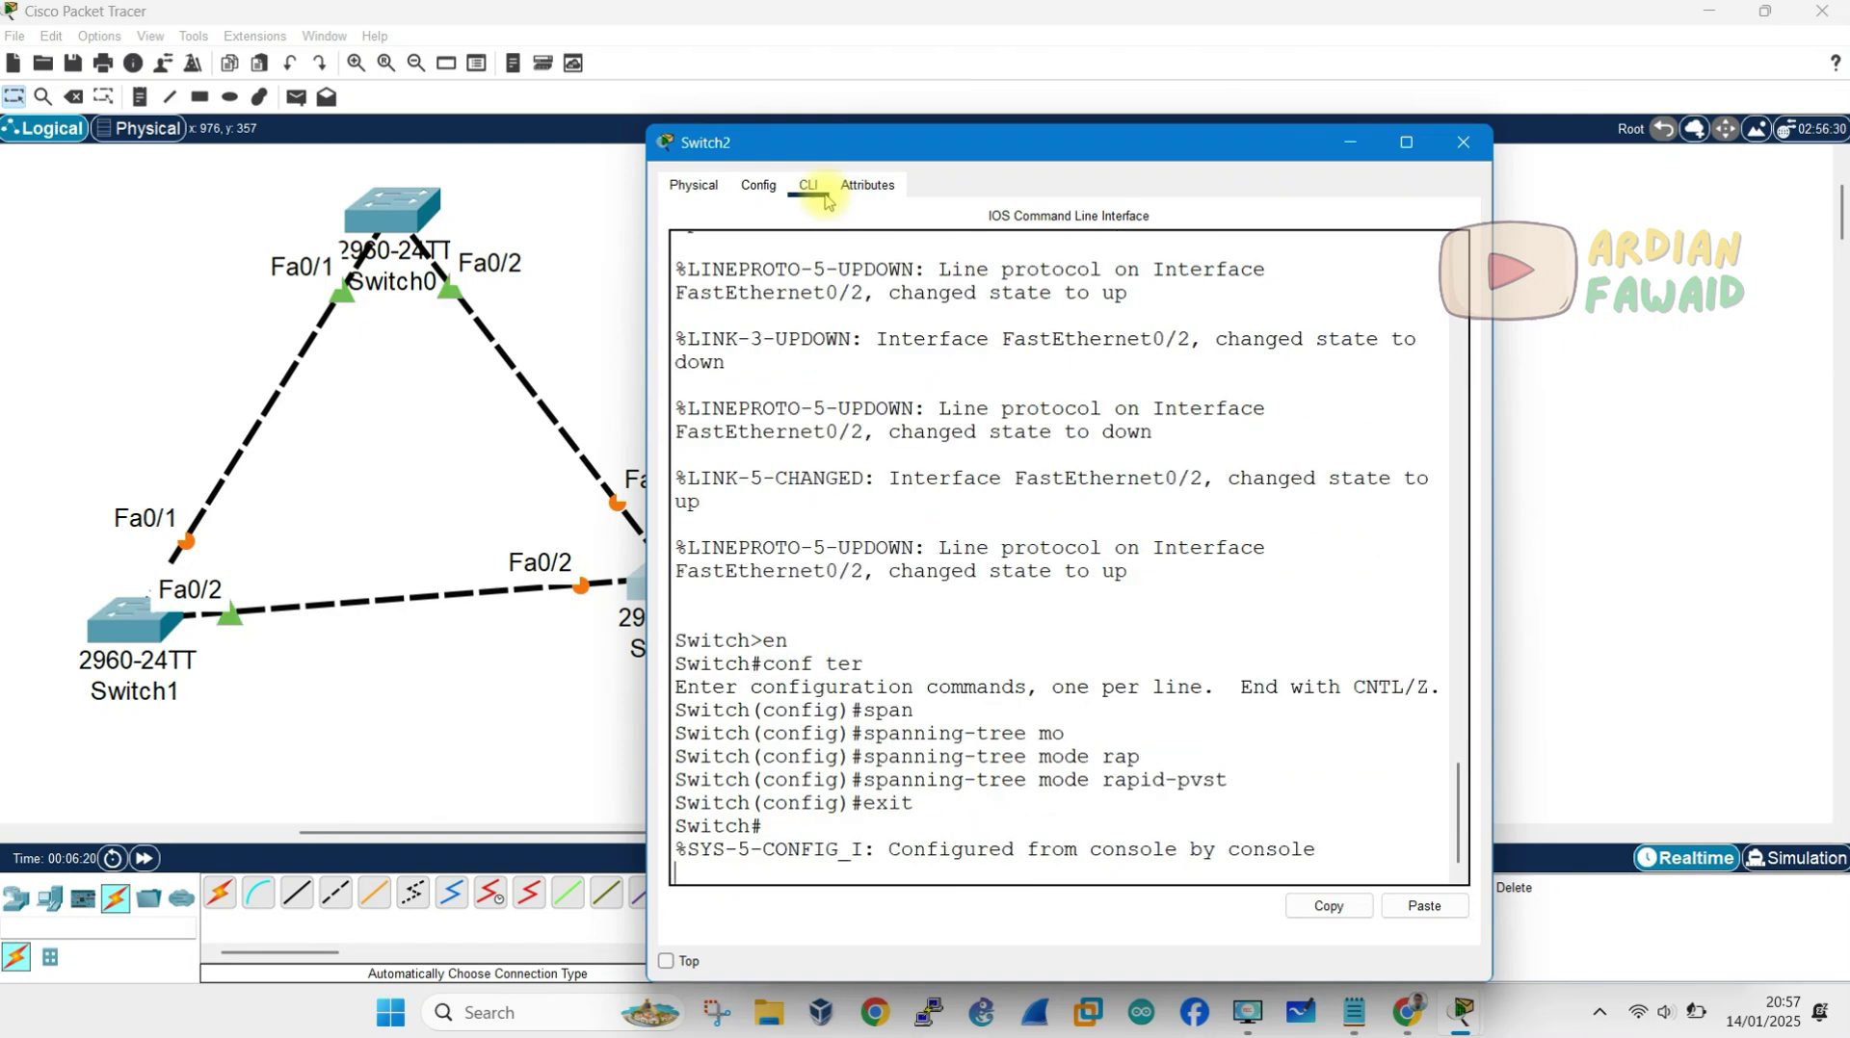
pyautogui.click(1349, 141)
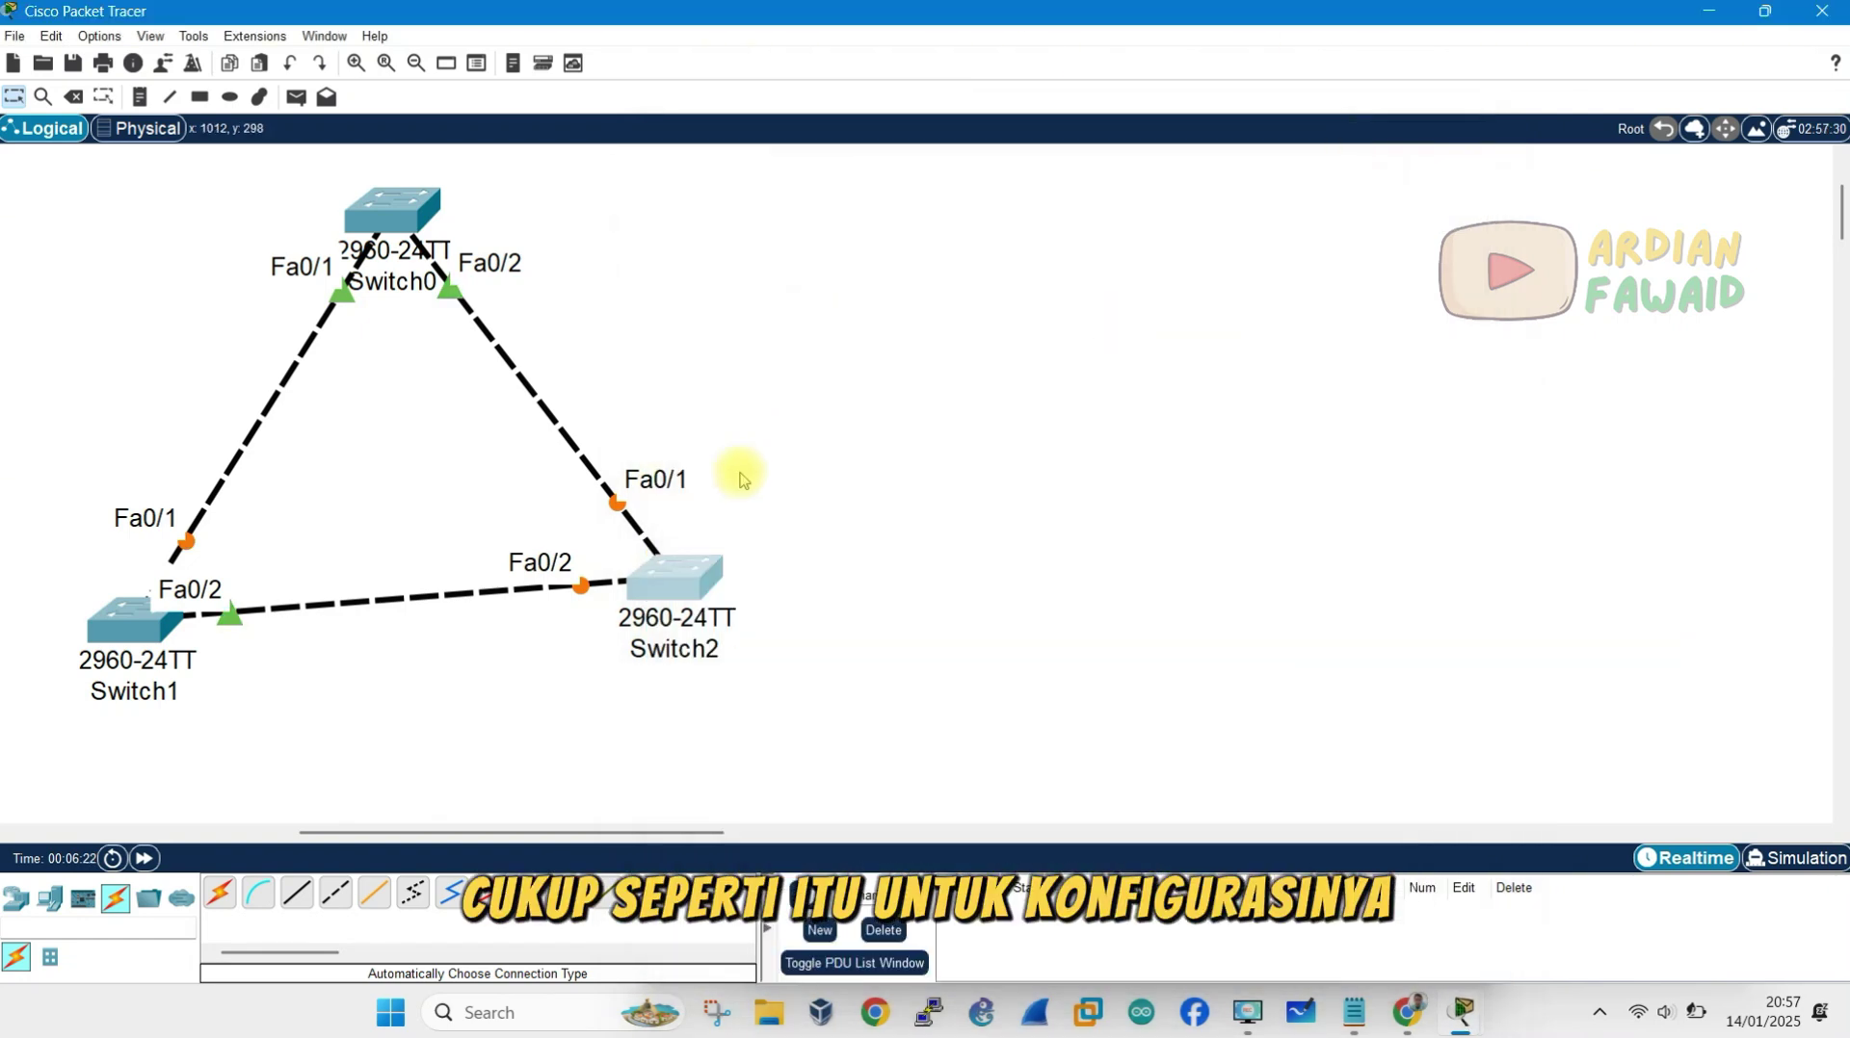
# Step: Delete the cable between Switch1 and Switch2 to test failover with rapid PVST, and return to selection mode
pyautogui.hscroll(-5, 741, 477)
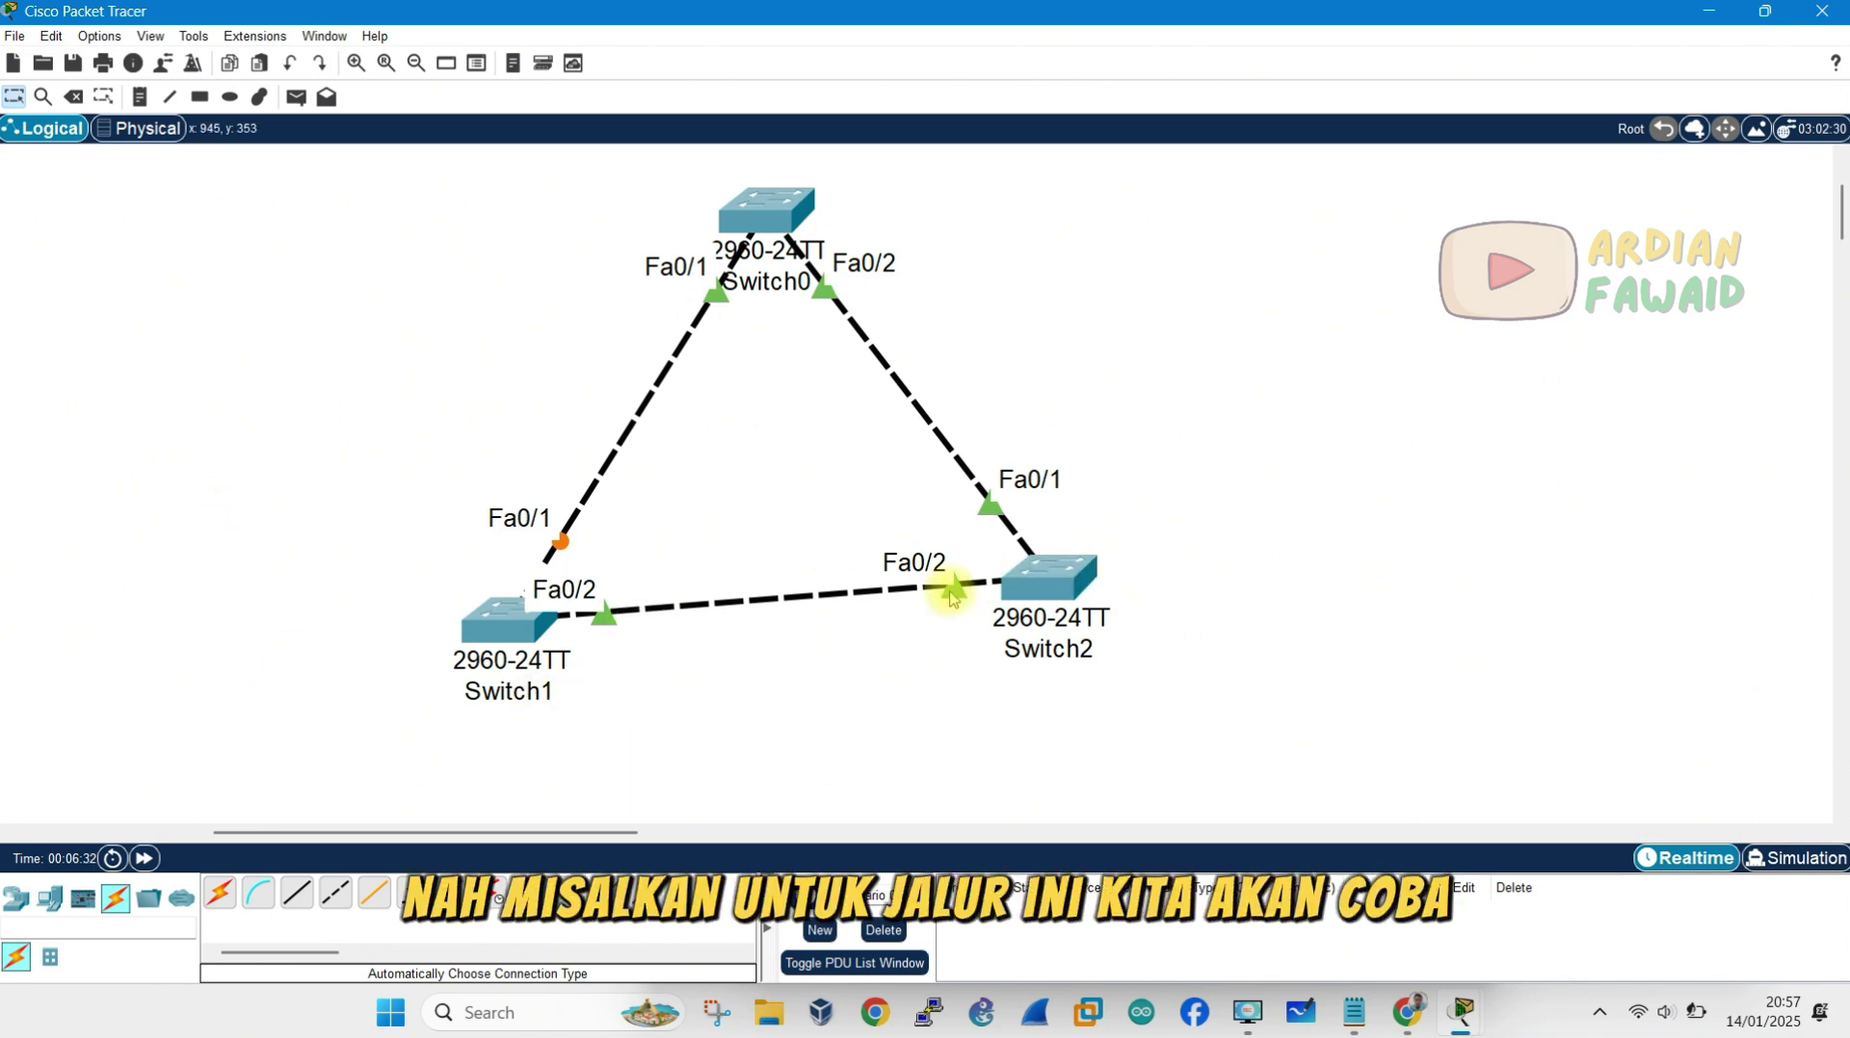
pyautogui.click(74, 96)
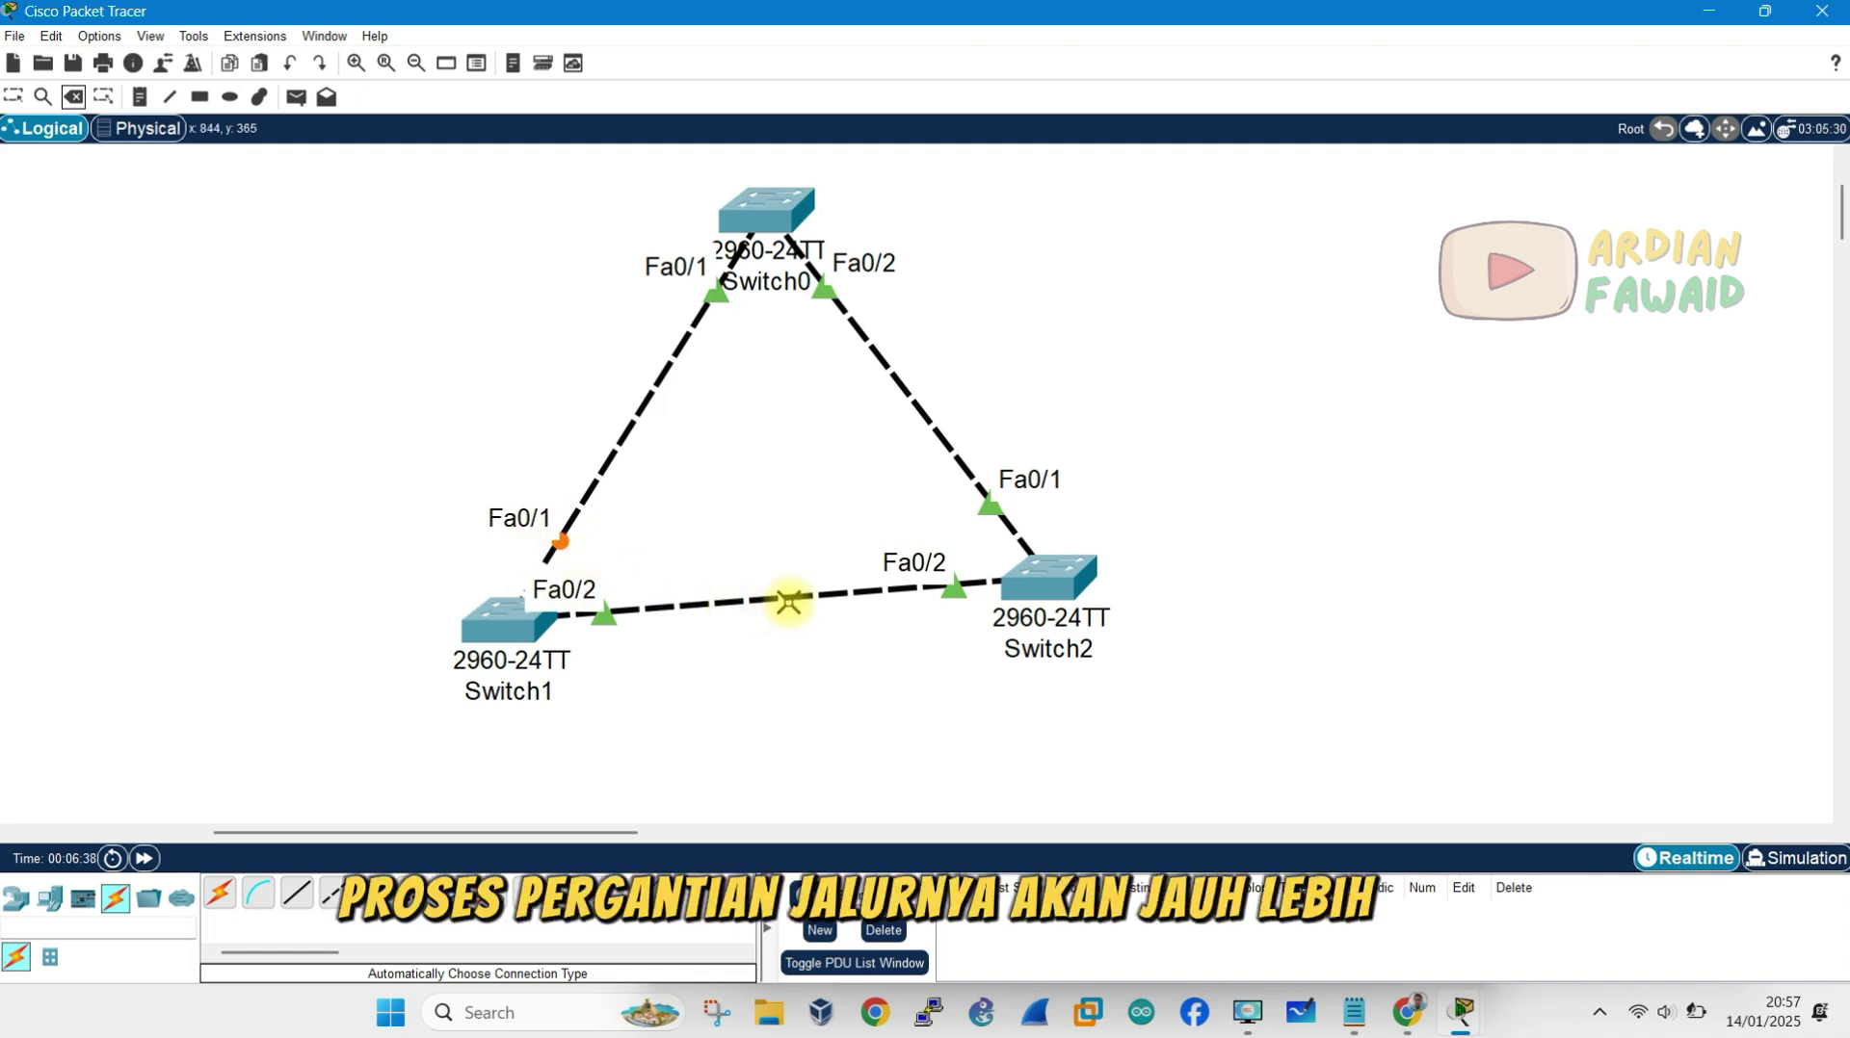
pyautogui.click(788, 599)
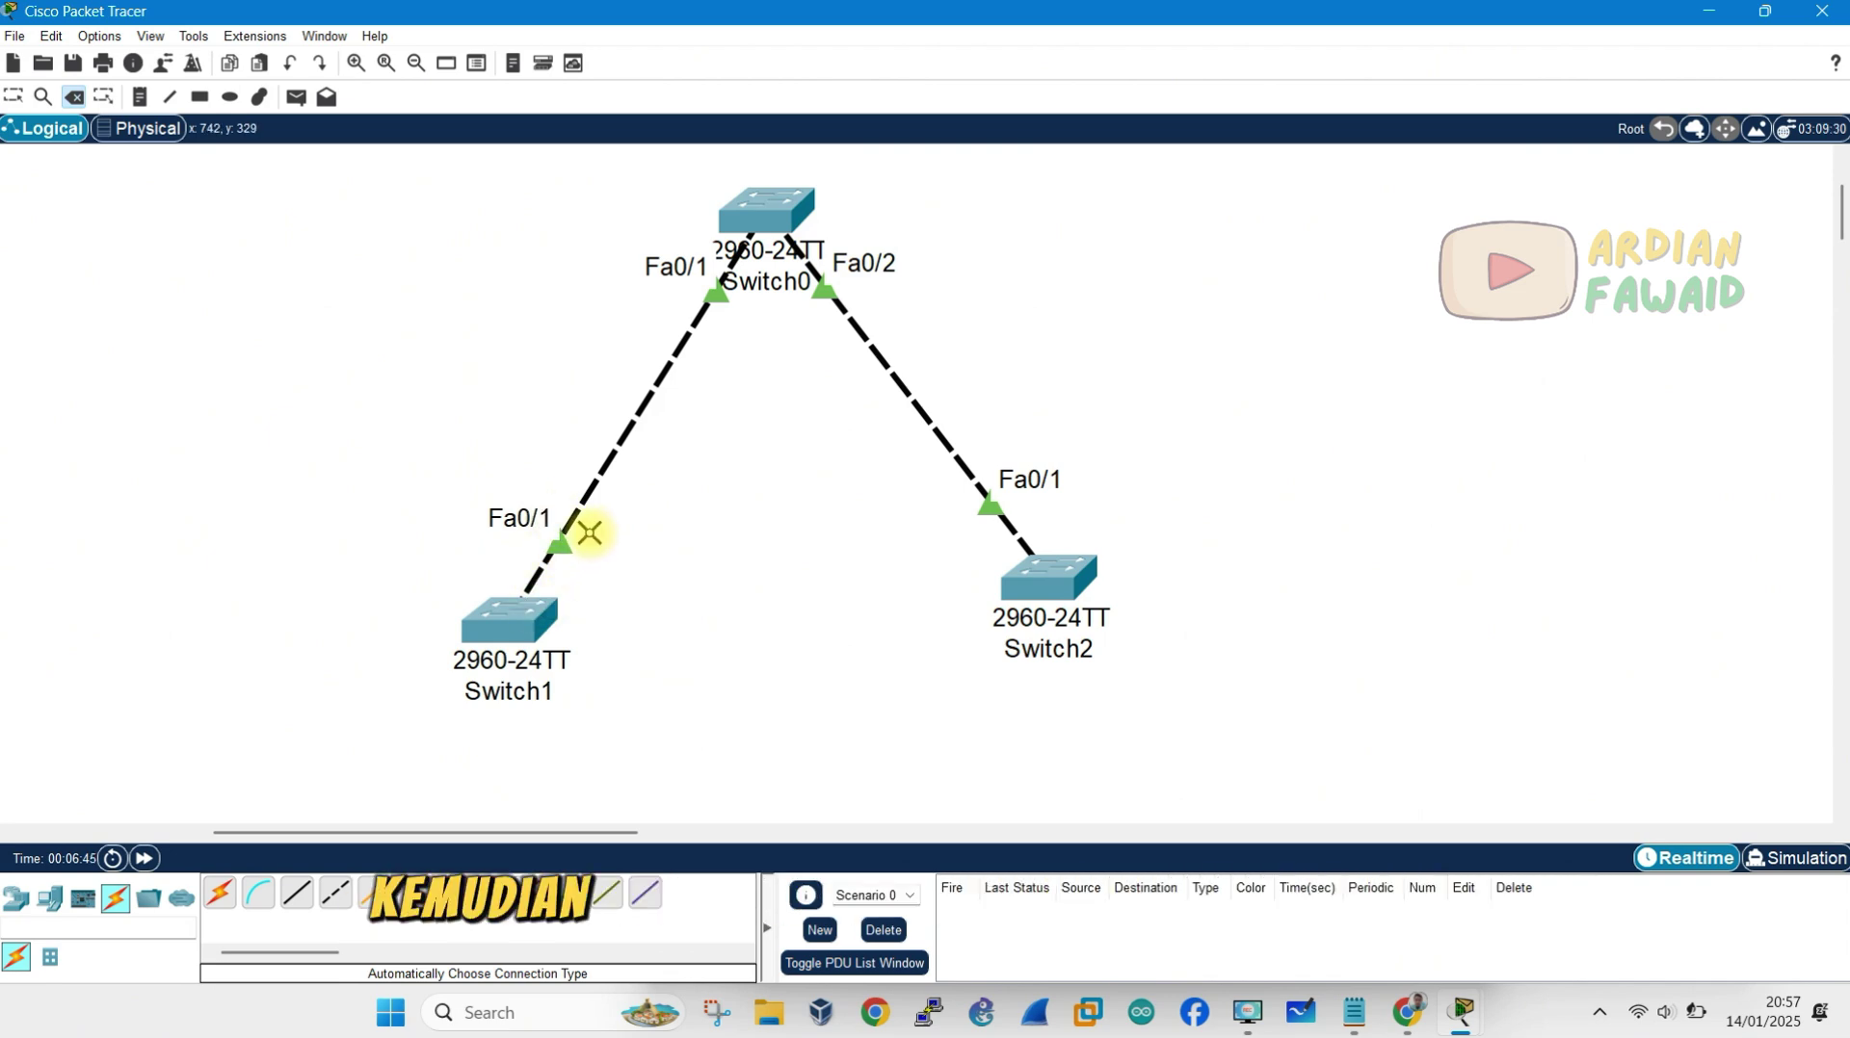
pyautogui.click(14, 96)
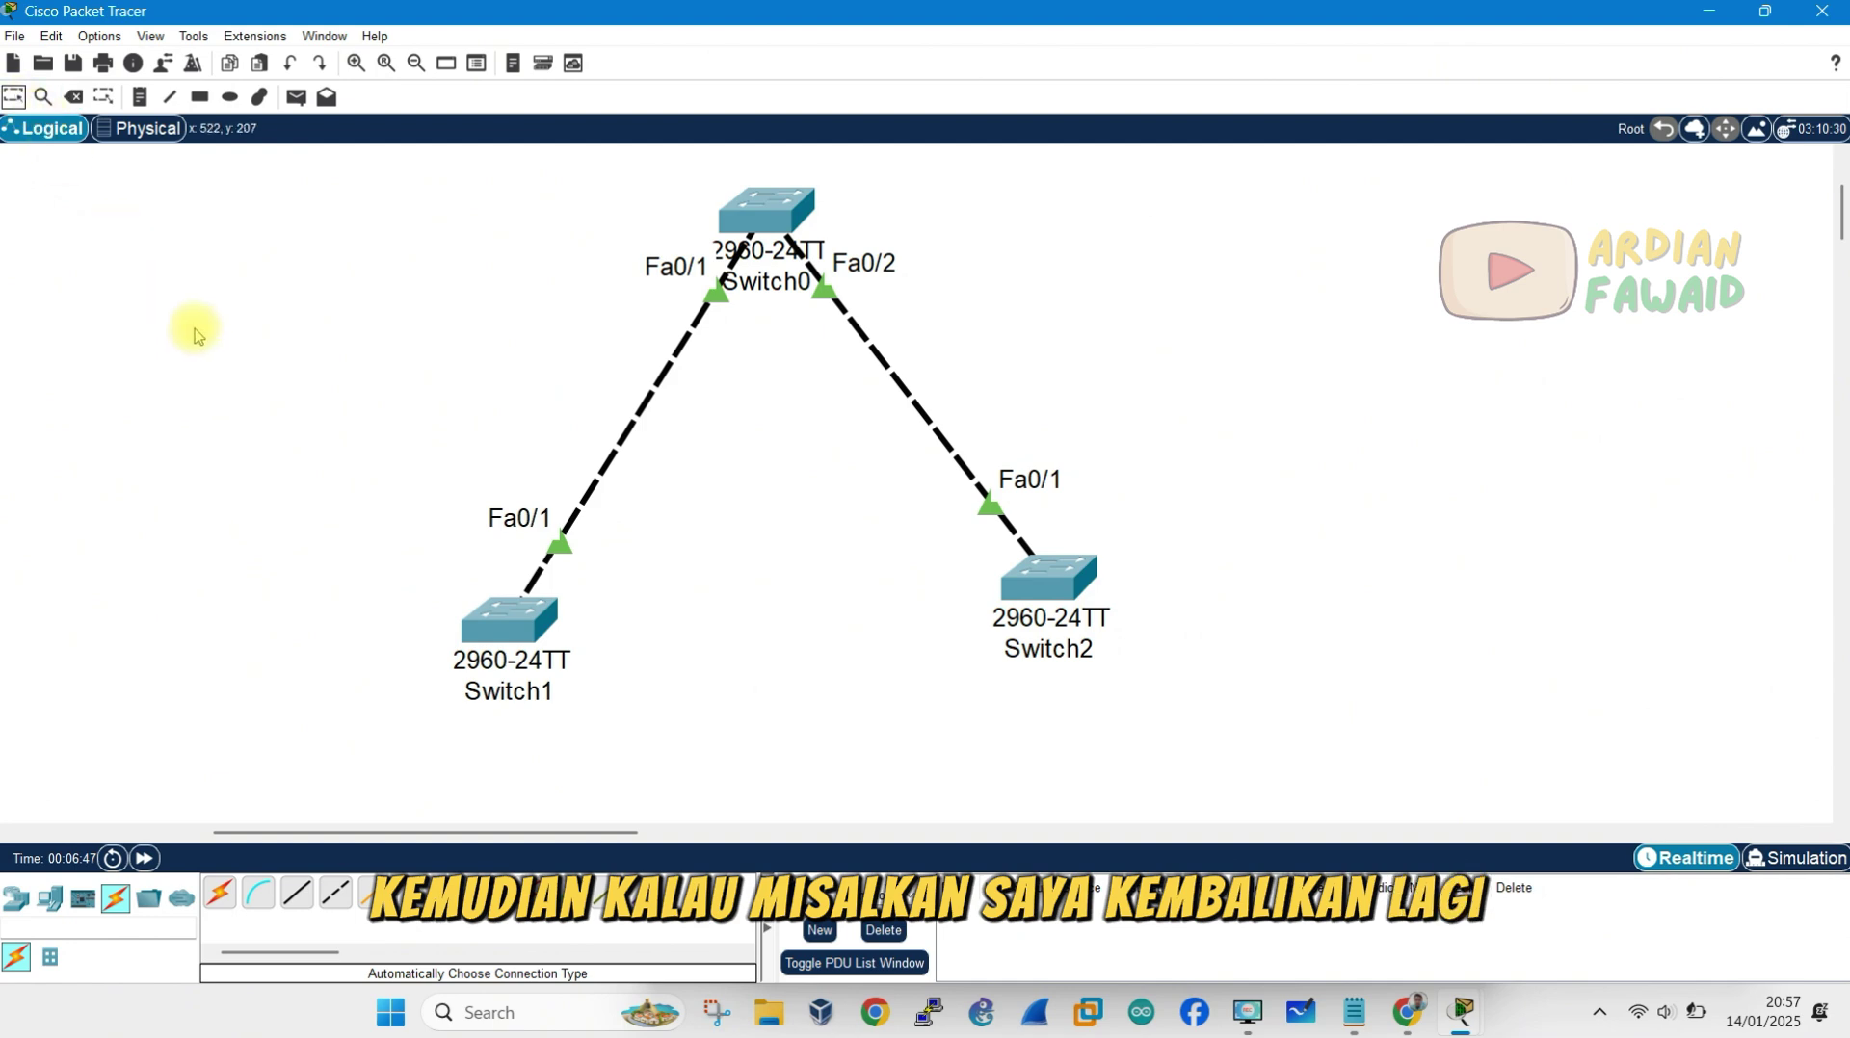
# Step: Restore the link between Switch1 and Switch2 with an automatically chosen cable
pyautogui.click(218, 896)
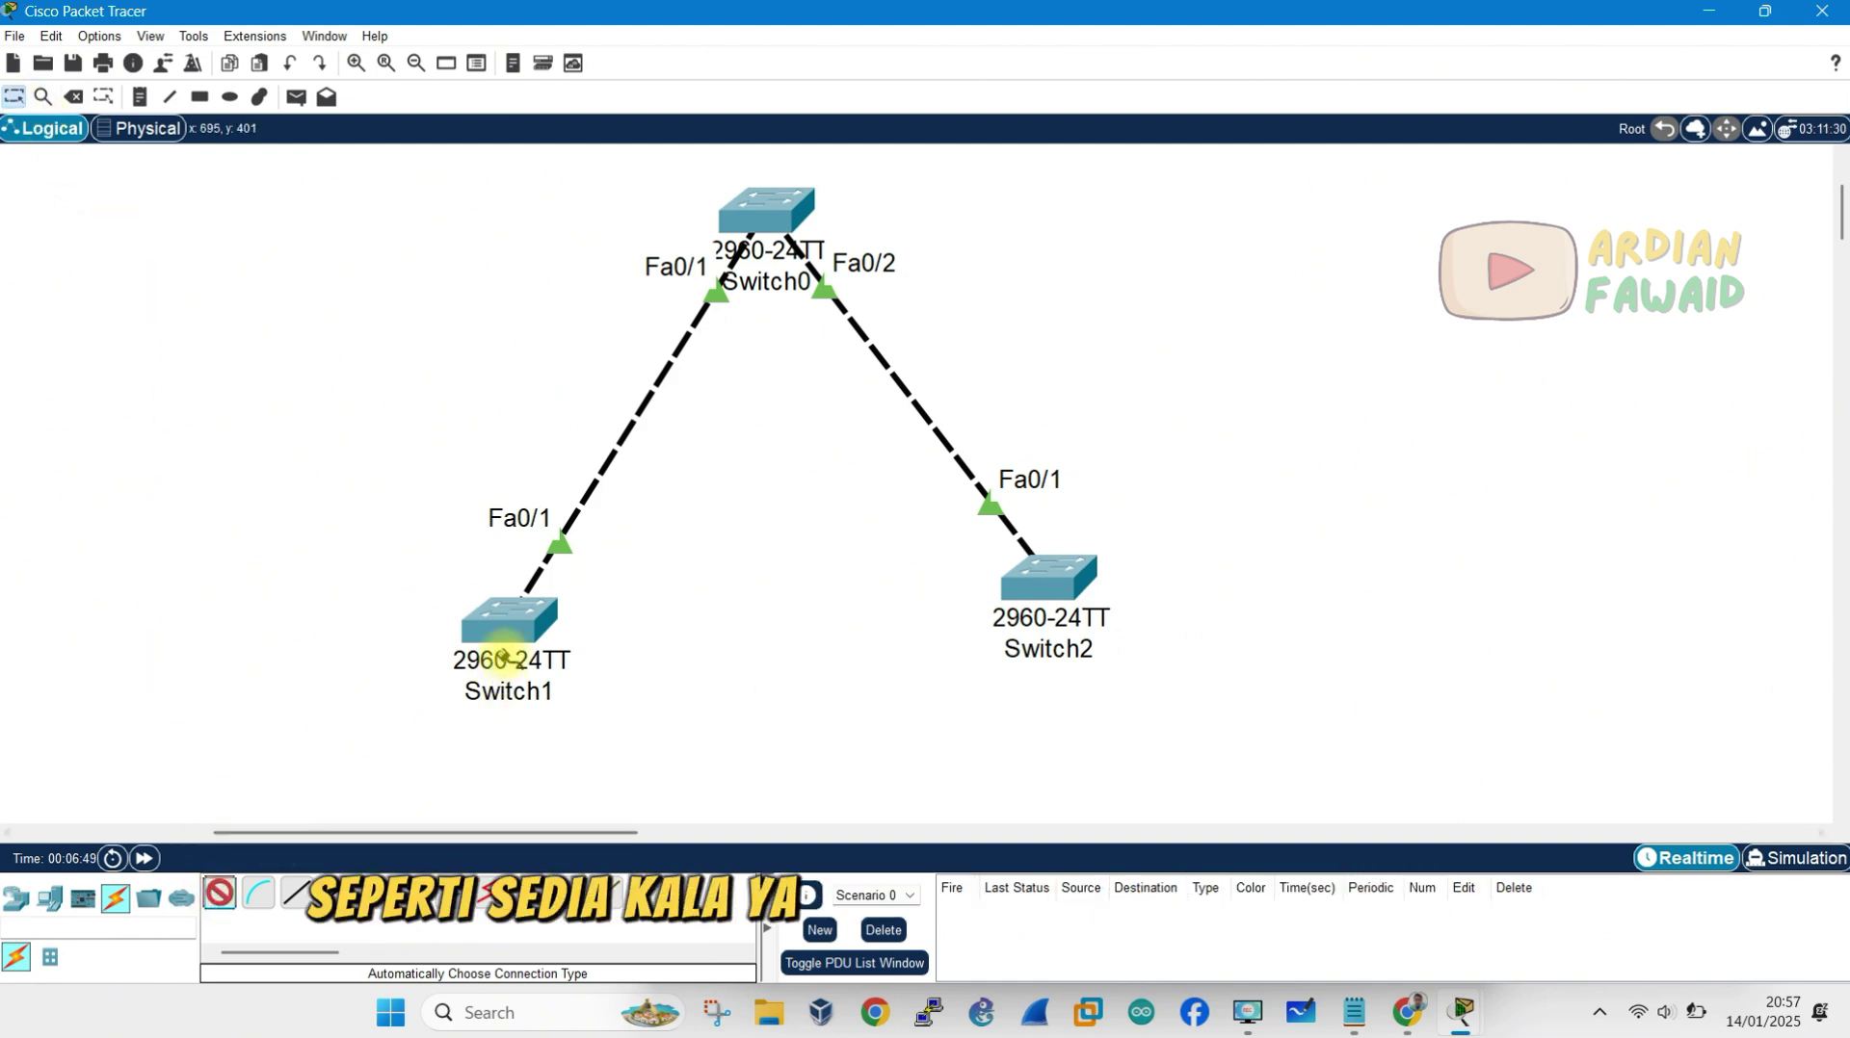
pyautogui.click(520, 628)
pyautogui.click(1048, 583)
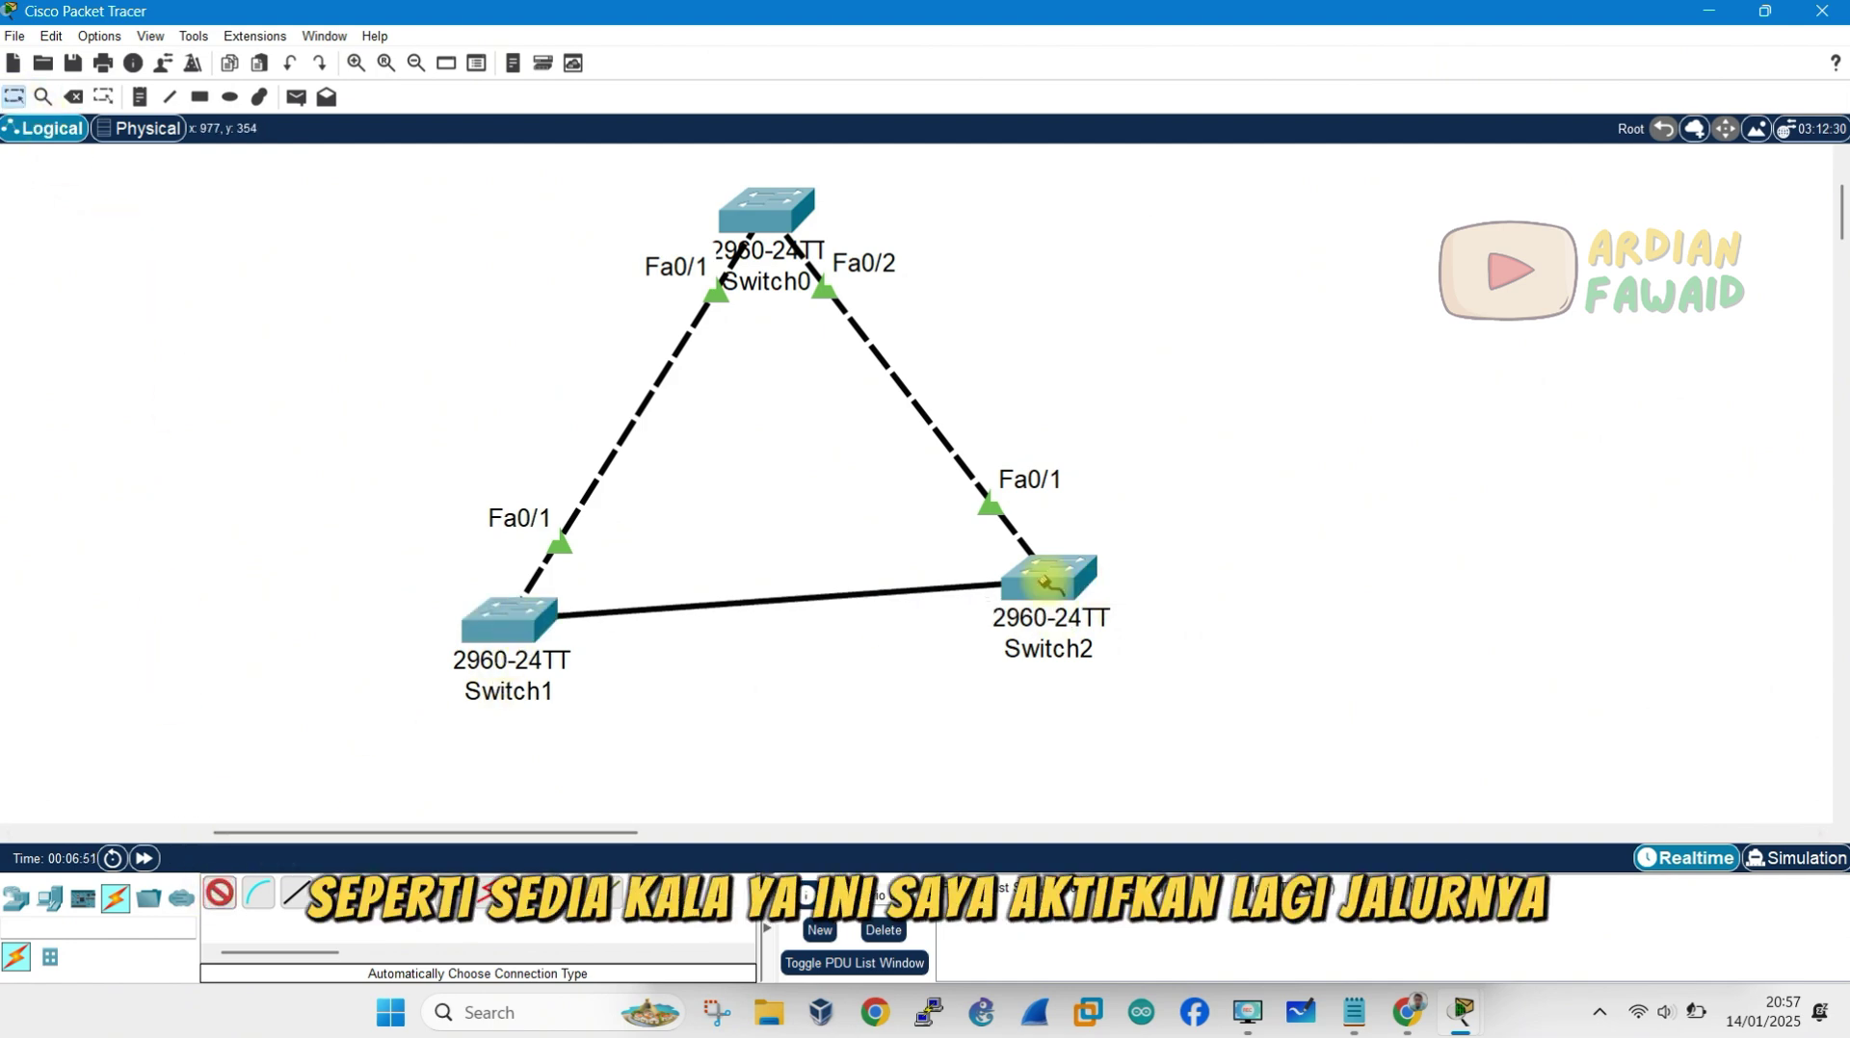